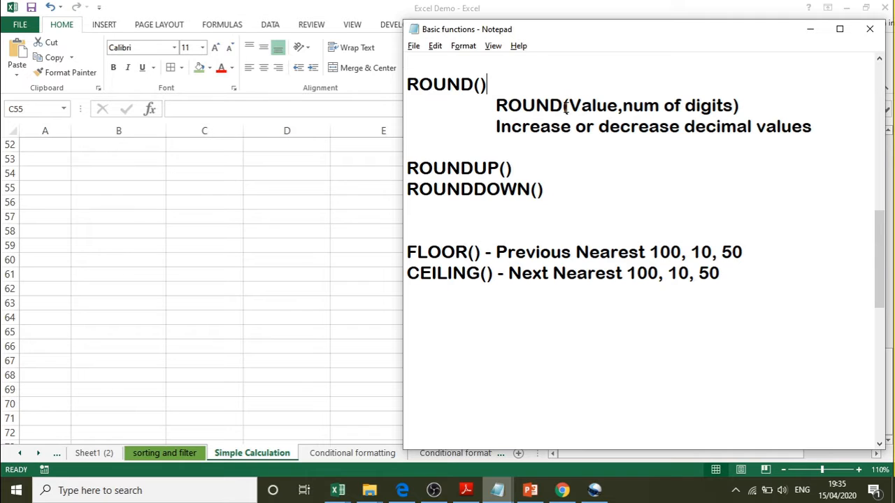
- Highlight the Value argument of the ROUND syntax in the Notepad notes and switch to the Excel workbook
{"action": "left_click_drag", "start_coordinate": [569, 105], "coordinate": [618, 104]}
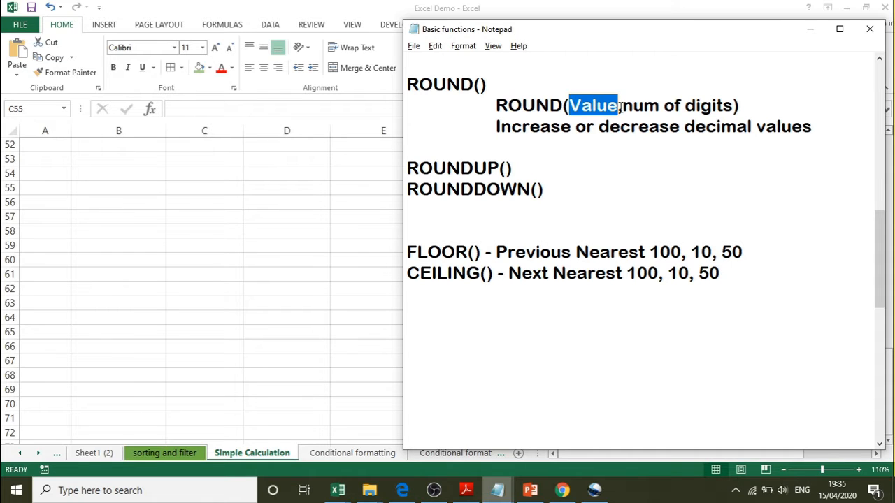
{"action": "left_click", "coordinate": [623, 106]}
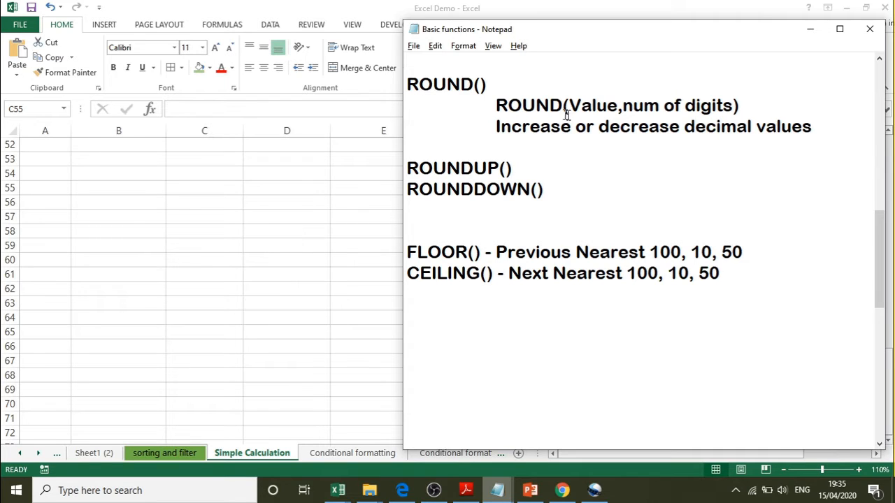
{"action": "left_click", "coordinate": [139, 160]}
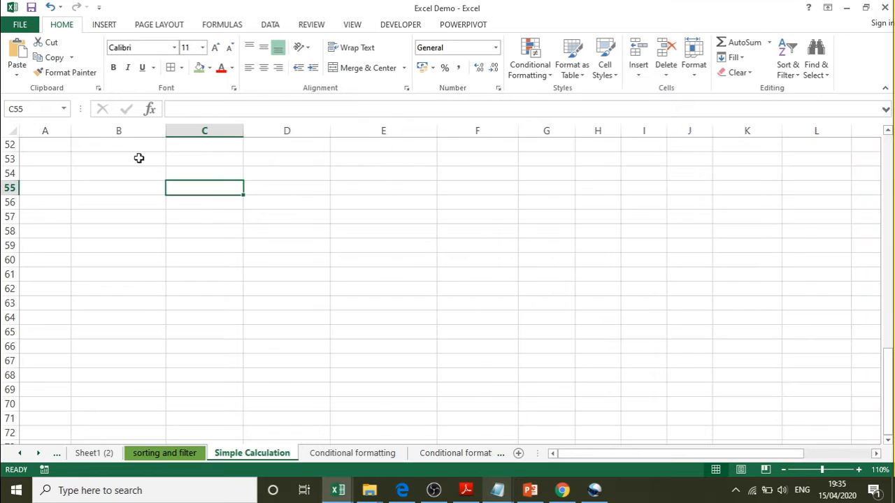
- Enter the decimal numbers 25.36, 35.123 and 14.6854 in cells C53 to C55
{"action": "left_click", "coordinate": [139, 159]}
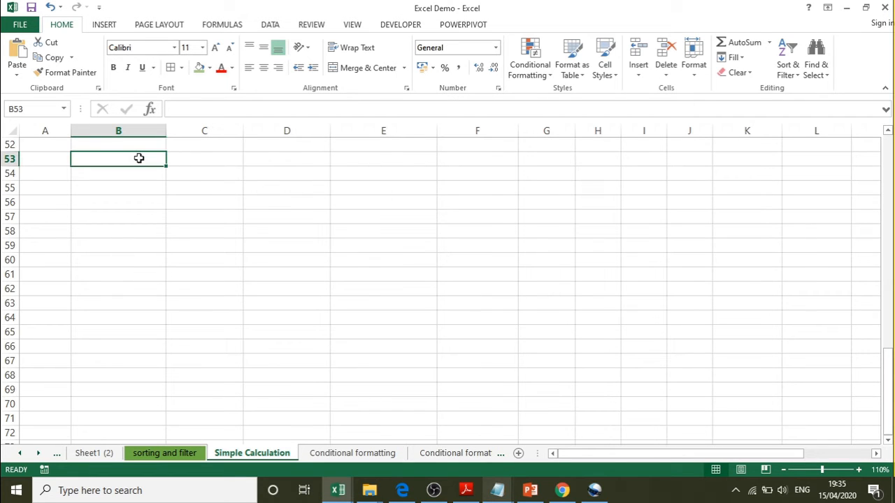
{"action": "left_click", "coordinate": [191, 162]}
{"action": "type", "text": "25.36"}
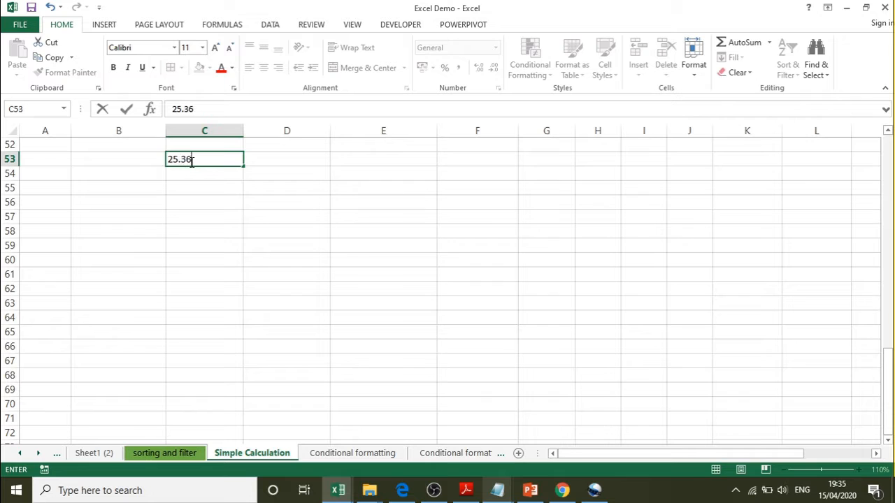
{"action": "key", "text": "Return"}
{"action": "type", "text": "35.123"}
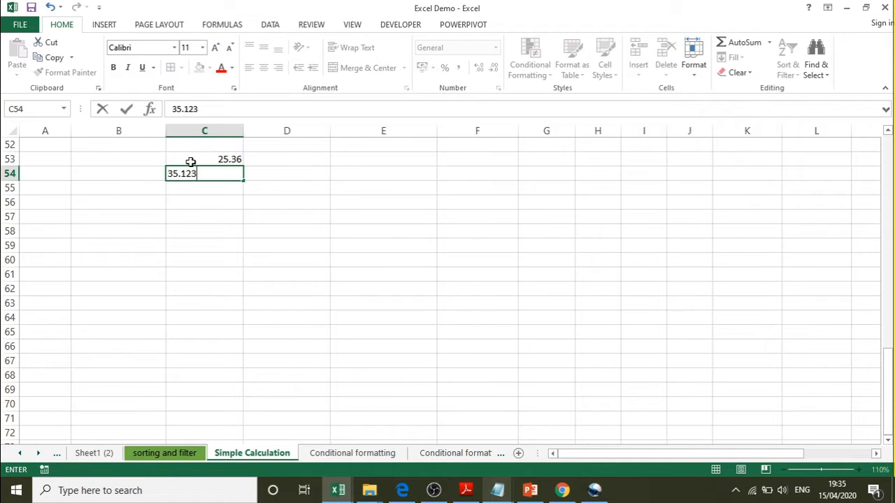
{"action": "key", "text": "Return"}
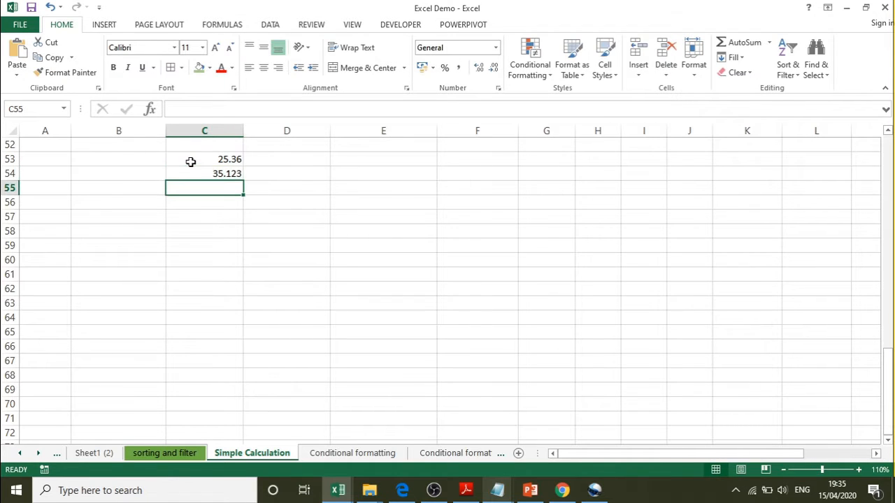
{"action": "type", "text": "14.68"}
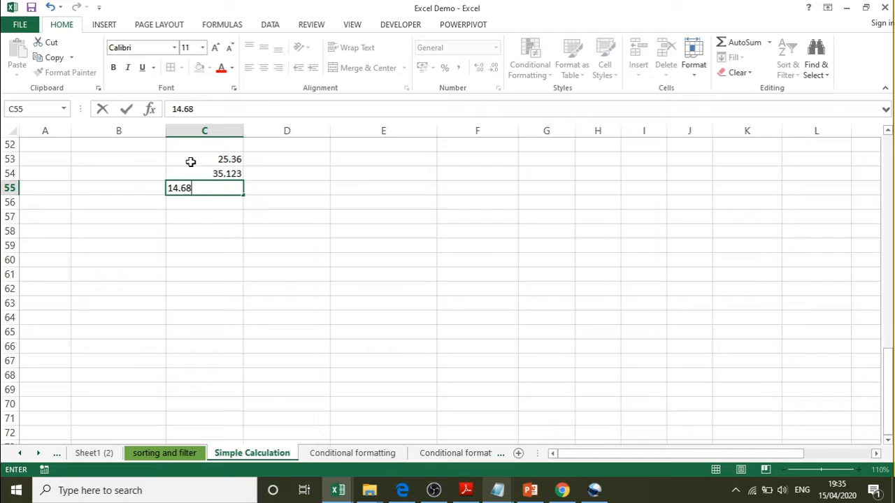
{"action": "type", "text": "54"}
{"action": "key", "text": "Return"}
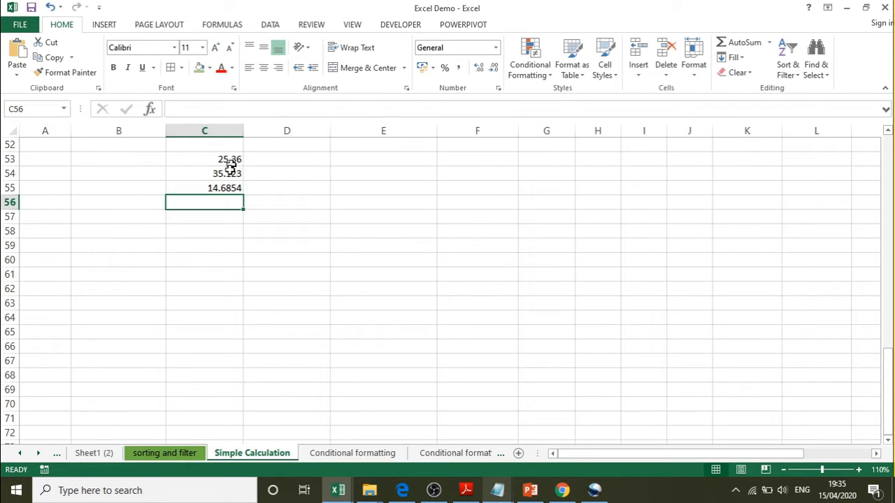
- Decrease the decimals shown in cell C55 until it displays as a whole number
{"action": "left_click", "coordinate": [226, 188]}
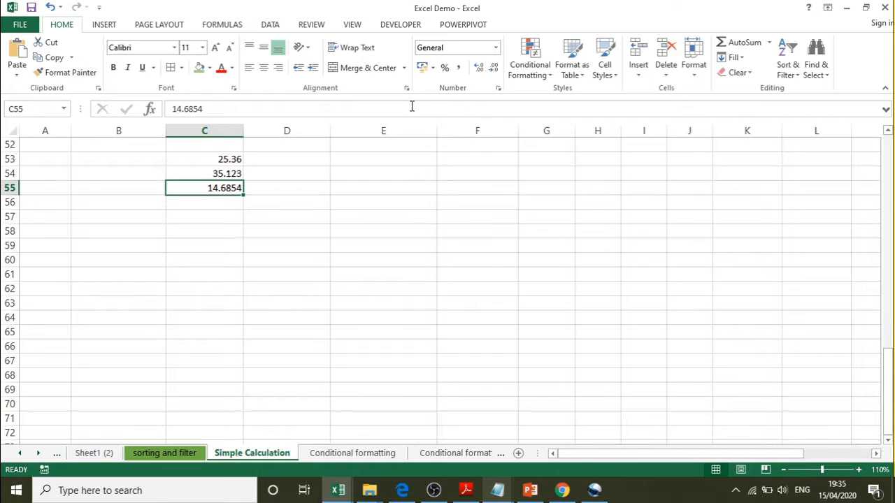
{"action": "left_click", "coordinate": [493, 69]}
{"action": "left_click", "coordinate": [493, 70]}
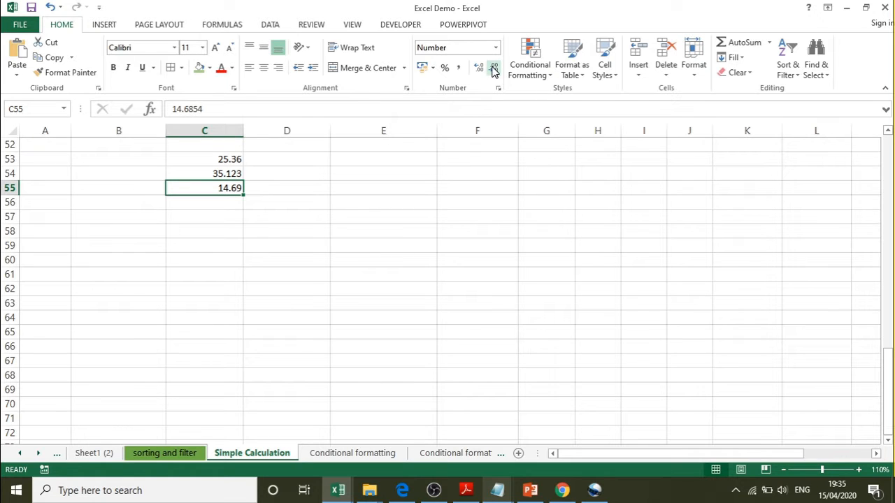
{"action": "left_click", "coordinate": [493, 70]}
{"action": "left_click", "coordinate": [493, 69]}
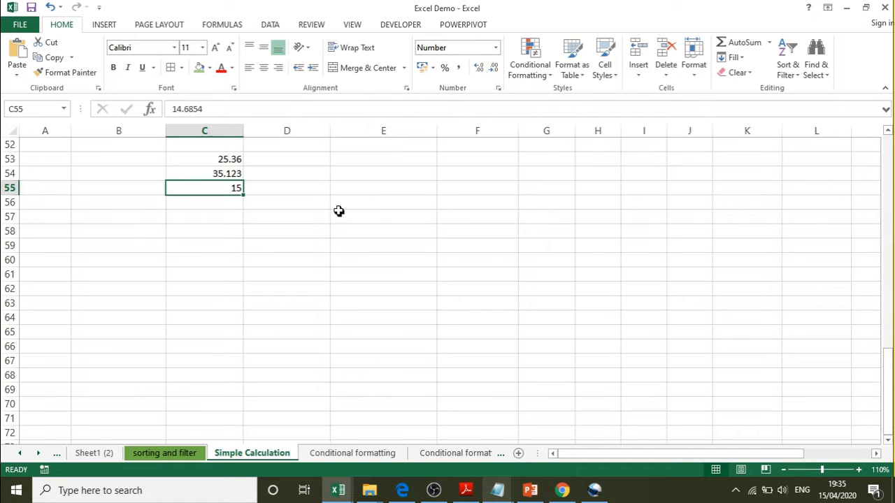
{"action": "left_click", "coordinate": [356, 187]}
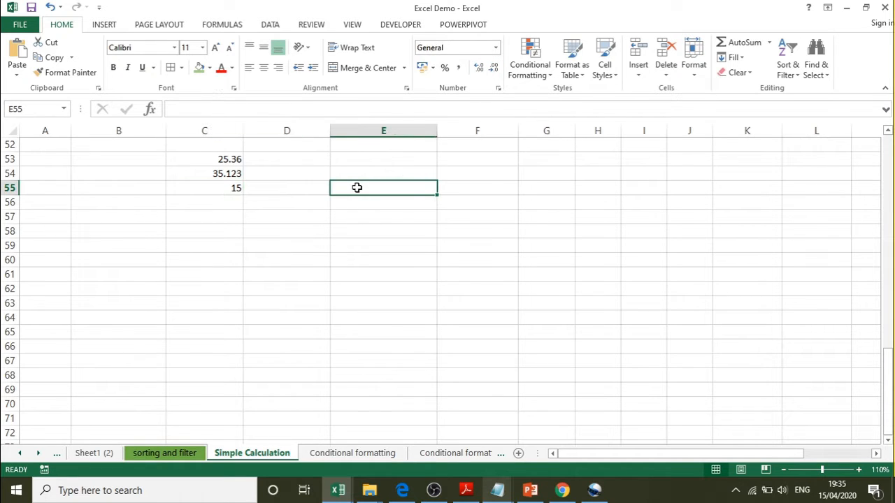
- Multiply C55 by 2 in cell D55 with the formula =C55*2 and compare it with the source cell
{"action": "left_click", "coordinate": [227, 189]}
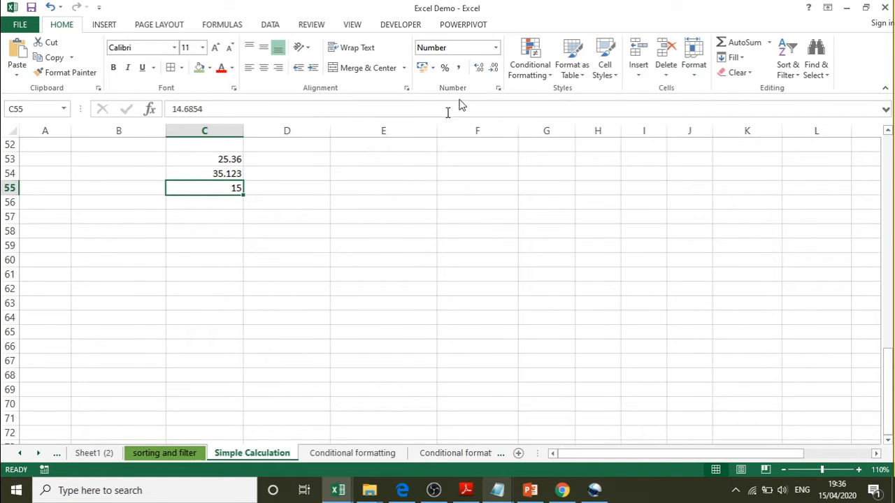
{"action": "left_click", "coordinate": [291, 187]}
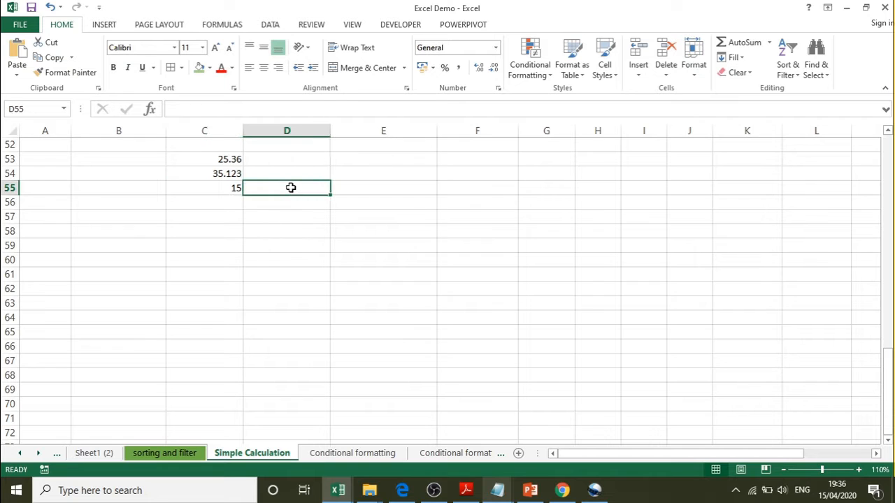
{"action": "type", "text": "="}
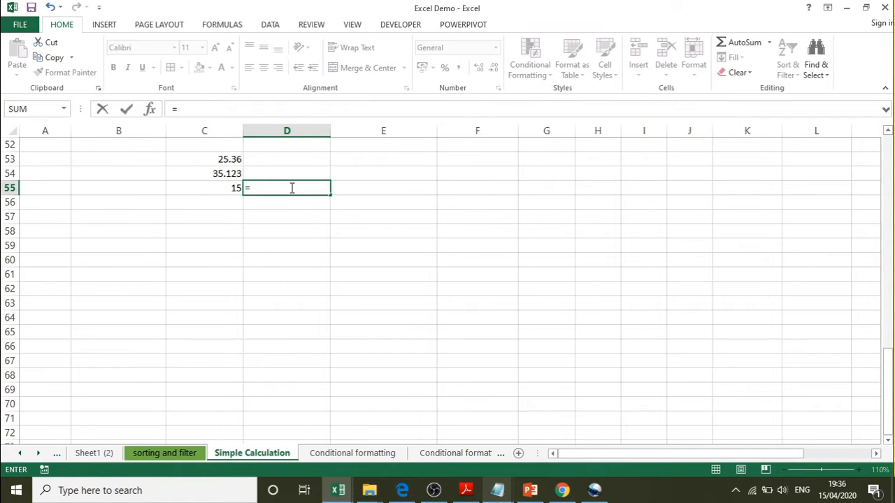
{"action": "left_click", "coordinate": [223, 188]}
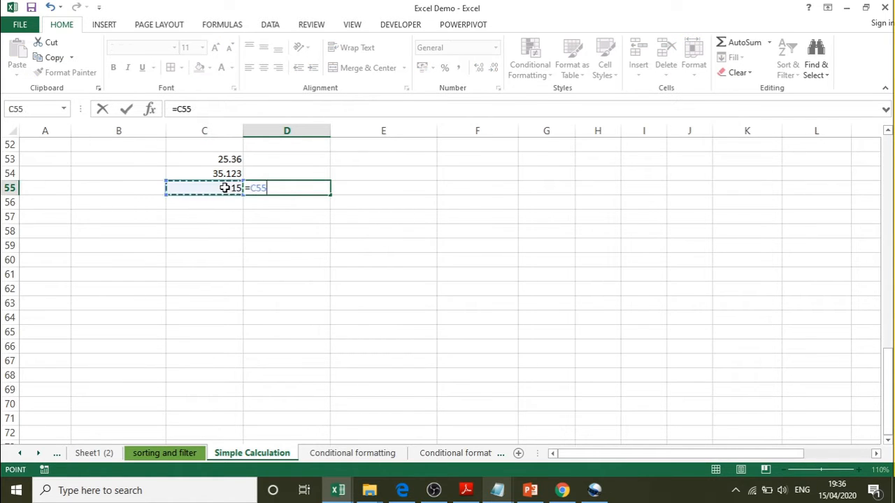
{"action": "type", "text": "*2"}
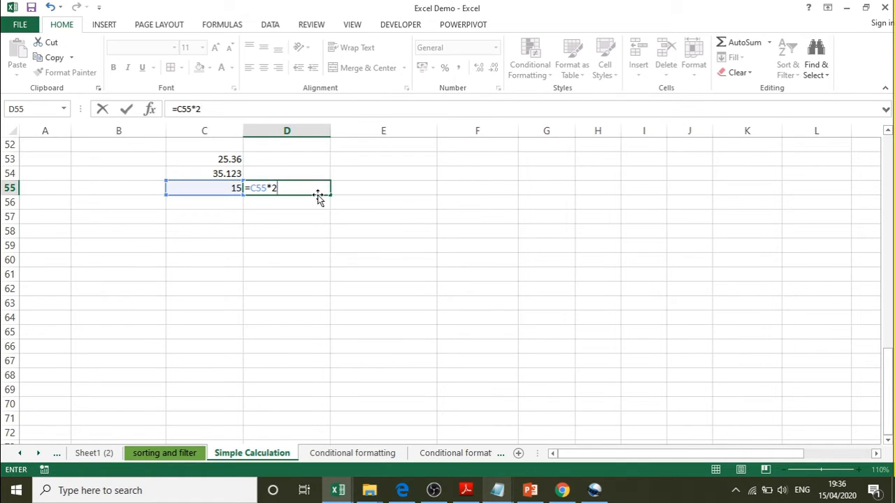
{"action": "key", "text": "Return"}
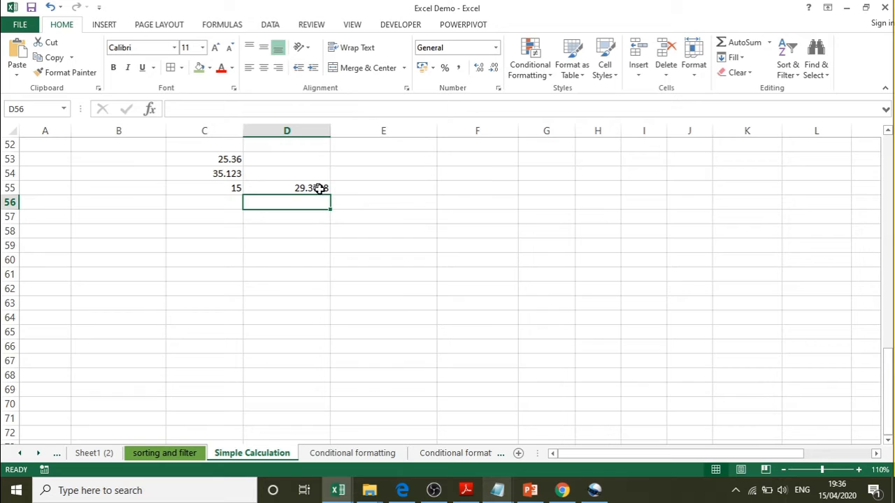
{"action": "left_click", "coordinate": [216, 187]}
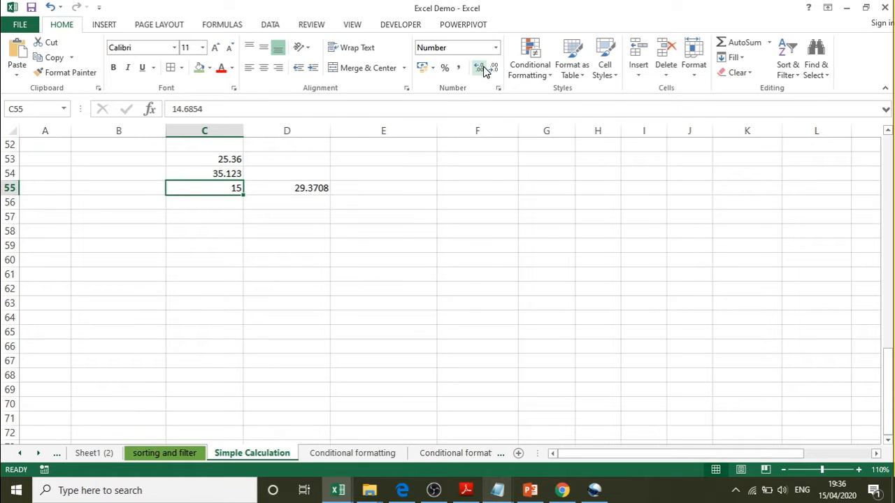
- Enter a second set of decimal numbers, 25.36, 35.123 and 15.456, in cells C59 to C61
{"action": "left_click", "coordinate": [212, 220]}
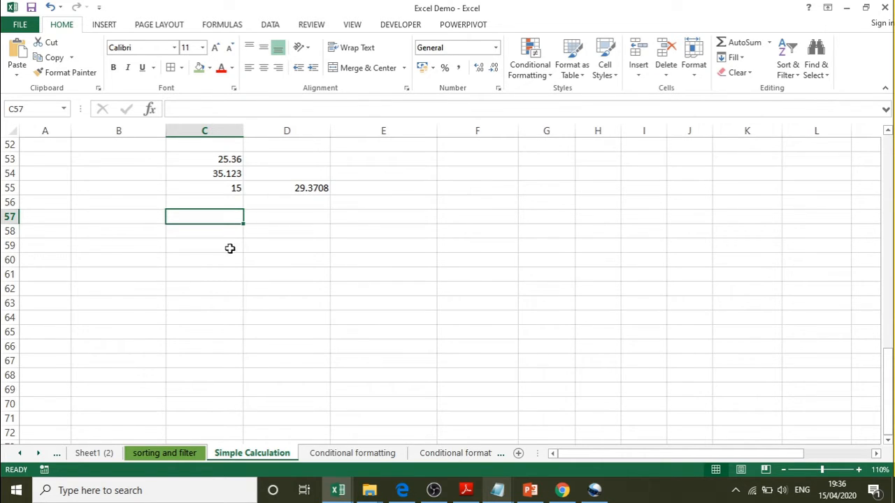
{"action": "left_click", "coordinate": [229, 241]}
{"action": "type", "text": "25."}
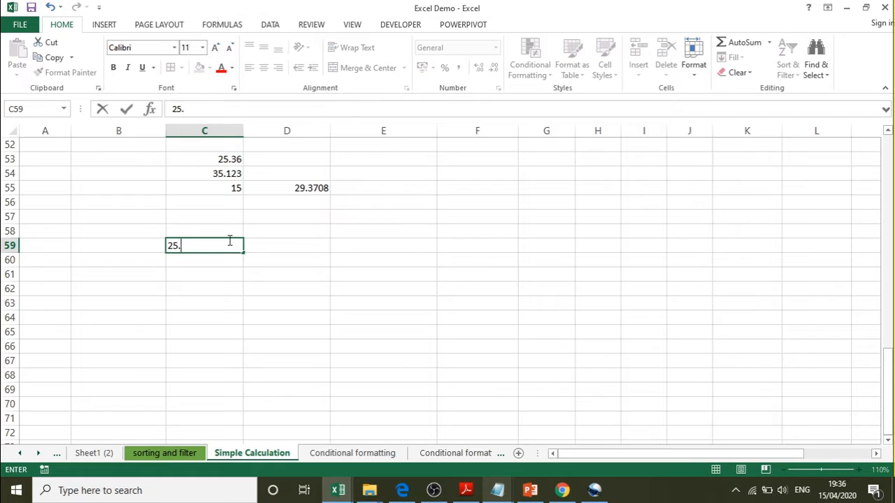
{"action": "type", "text": "36"}
{"action": "key", "text": "Return"}
{"action": "type", "text": "35"}
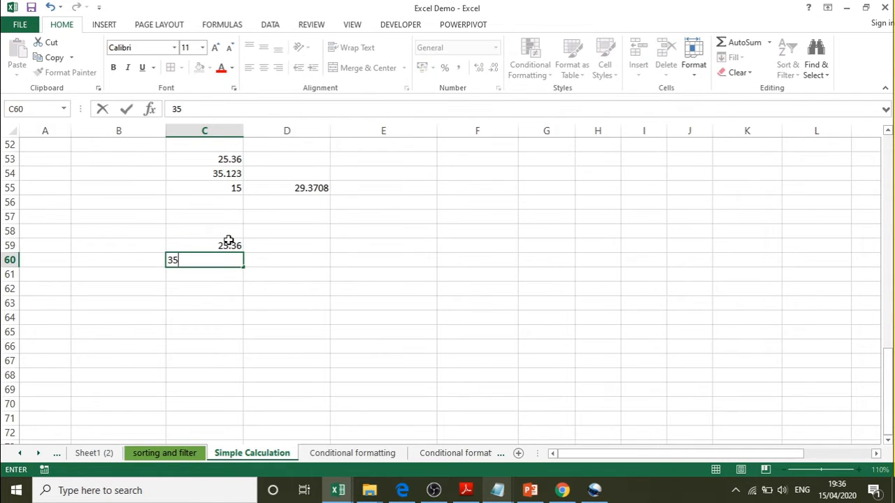
{"action": "type", "text": ".123"}
{"action": "key", "text": "Return"}
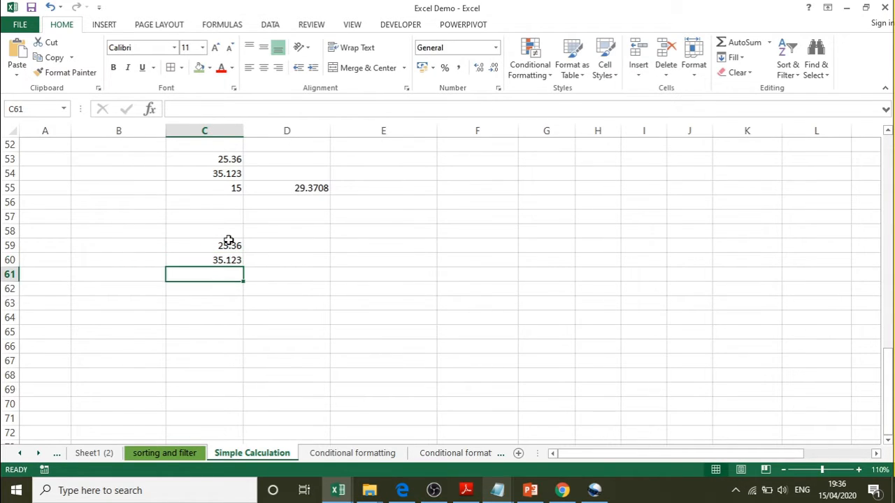
{"action": "type", "text": "15"}
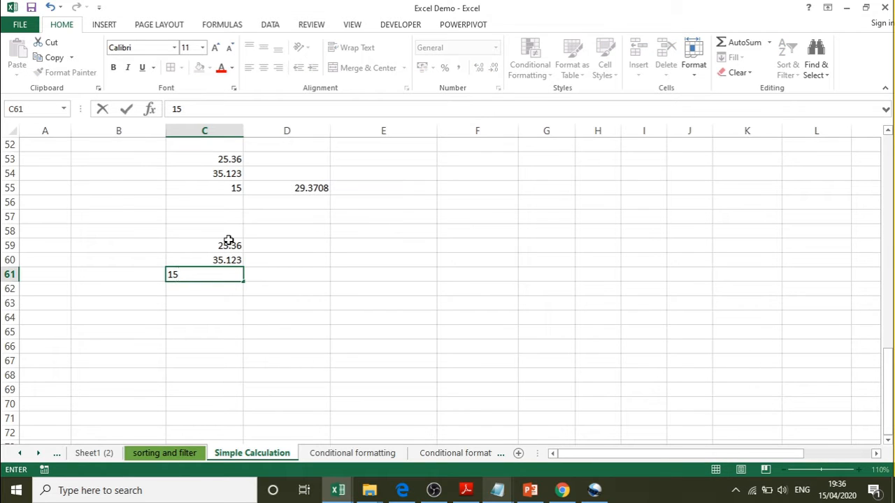
{"action": "type", "text": ".456"}
{"action": "key", "text": "Return"}
{"action": "left_click", "coordinate": [275, 274]}
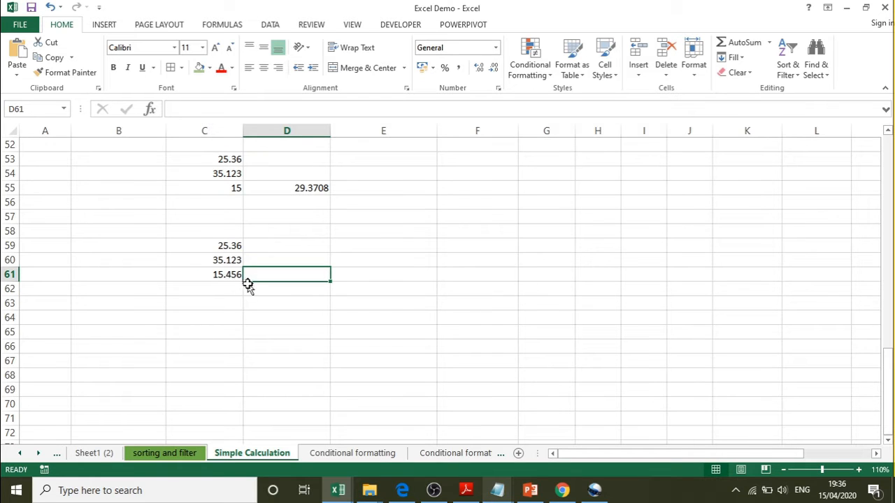
- Decrease the decimals shown in cell C59 to a whole number and increase them back to two places
{"action": "left_click", "coordinate": [268, 246]}
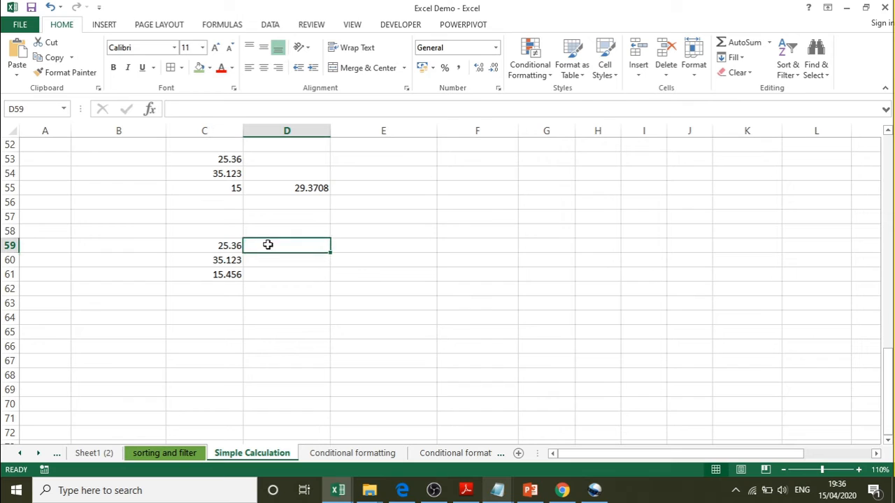
{"action": "left_click", "coordinate": [225, 247]}
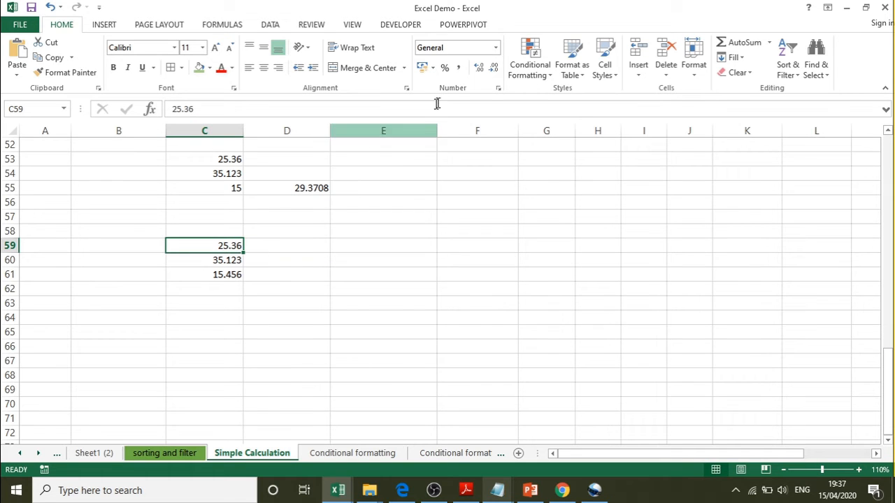
{"action": "left_click", "coordinate": [493, 70]}
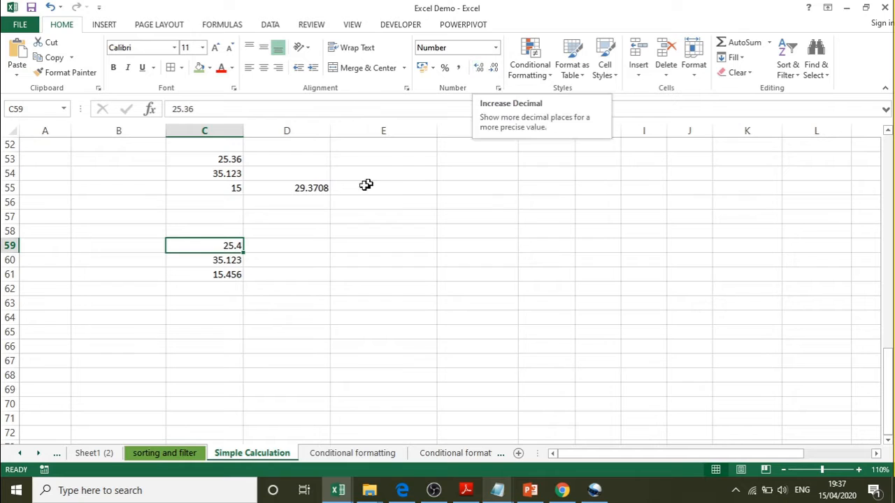
{"action": "left_click", "coordinate": [495, 69]}
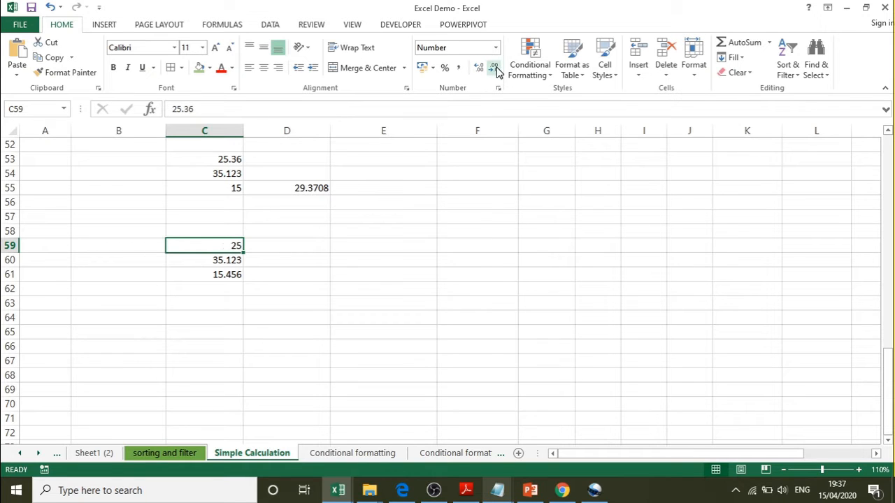
{"action": "left_click", "coordinate": [477, 71]}
{"action": "left_click", "coordinate": [476, 73]}
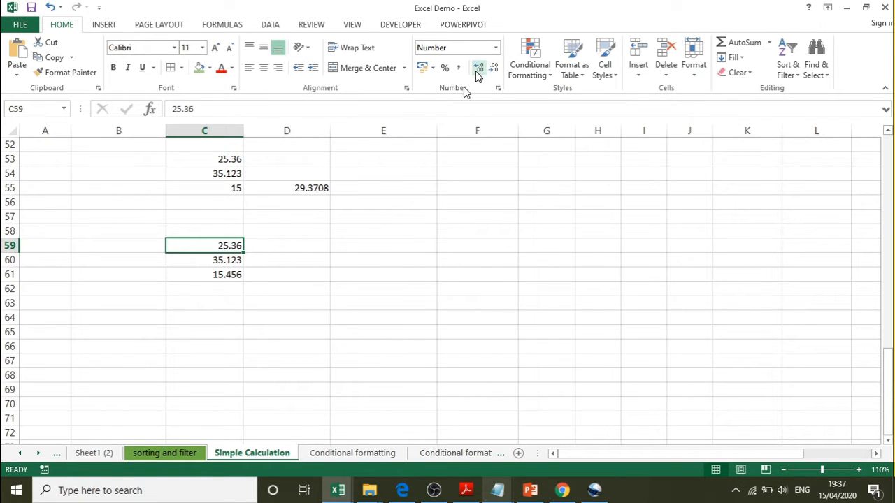
- Round C59 to one decimal place in cell D59 with the formula =ROUND(C59,1) and review the result cell
{"action": "left_click", "coordinate": [272, 244]}
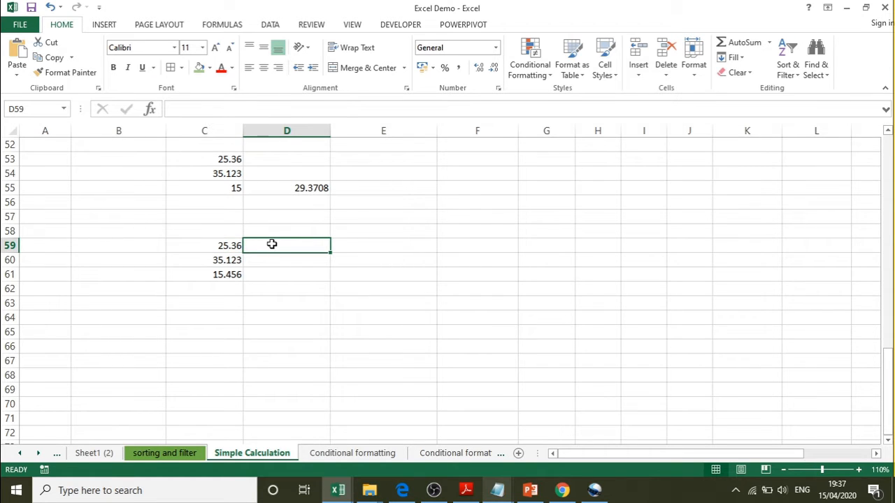
{"action": "type", "text": "="}
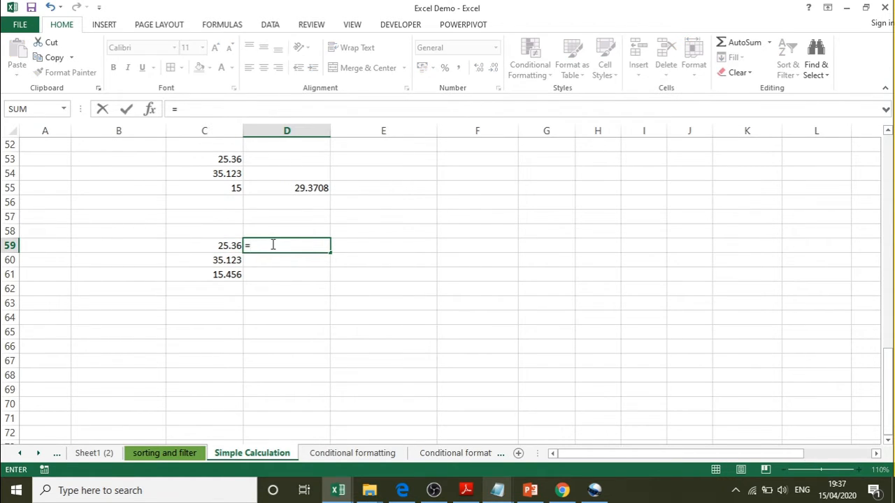
{"action": "type", "text": "rou"}
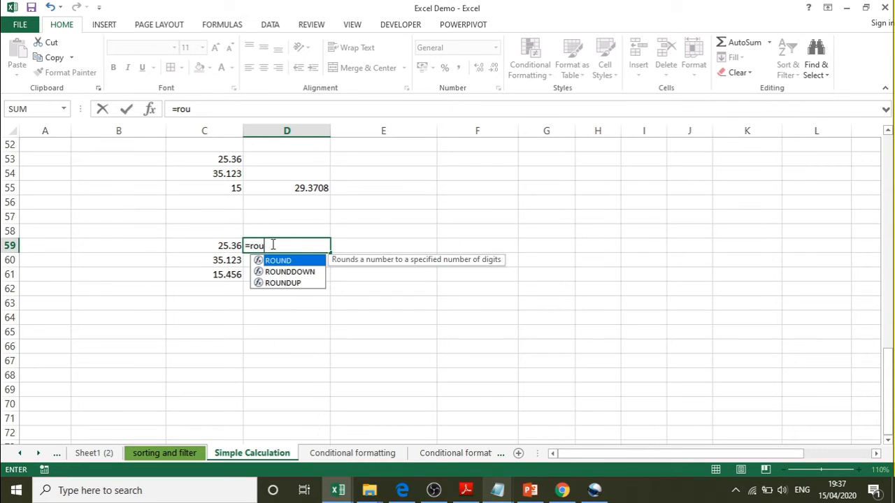
{"action": "key", "text": "Tab"}
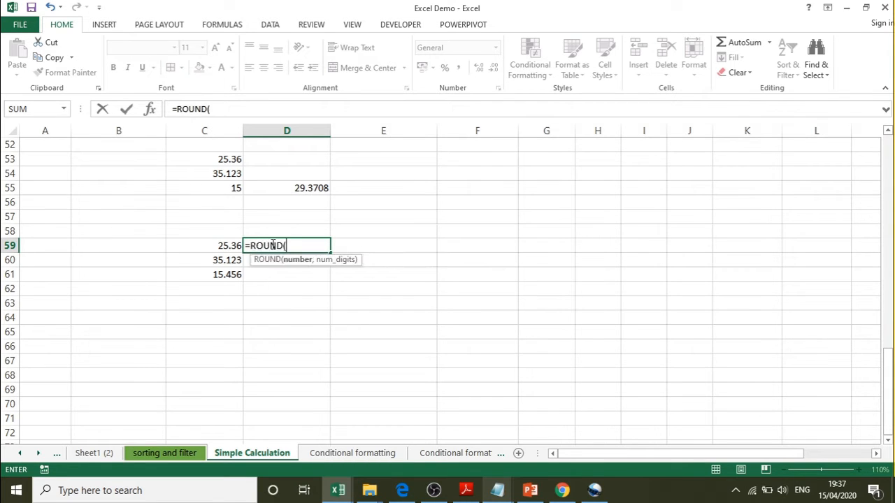
{"action": "left_click", "coordinate": [230, 247]}
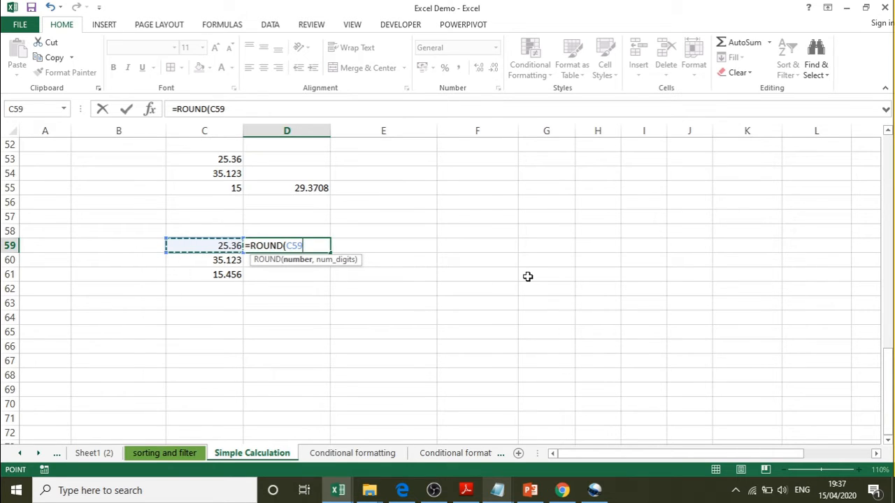
{"action": "type", "text": ","}
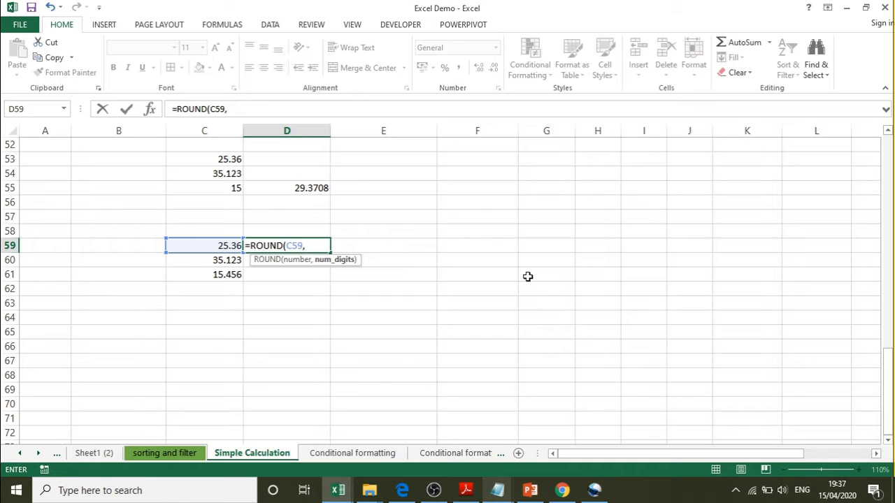
{"action": "type", "text": "1)"}
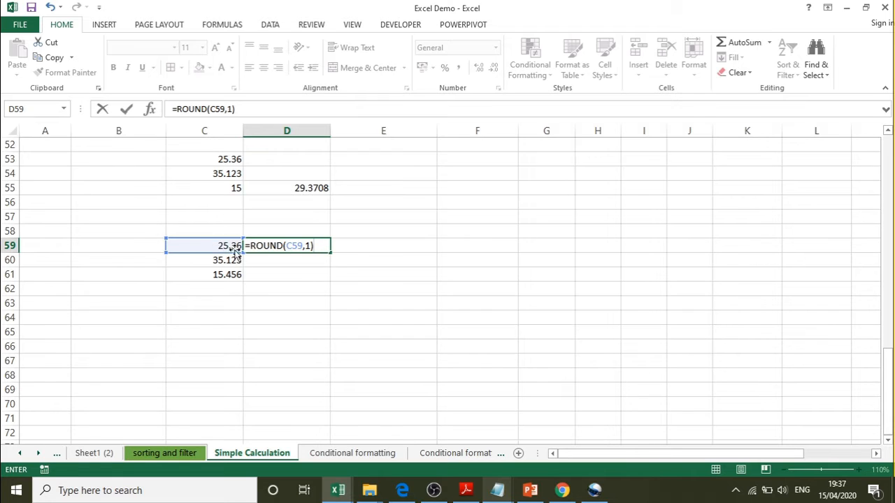
{"action": "key", "text": "Return"}
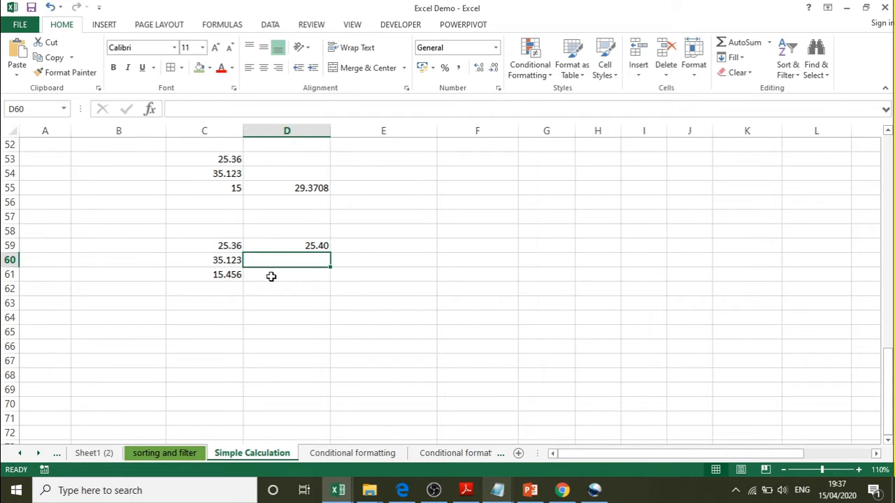
{"action": "left_click", "coordinate": [317, 246]}
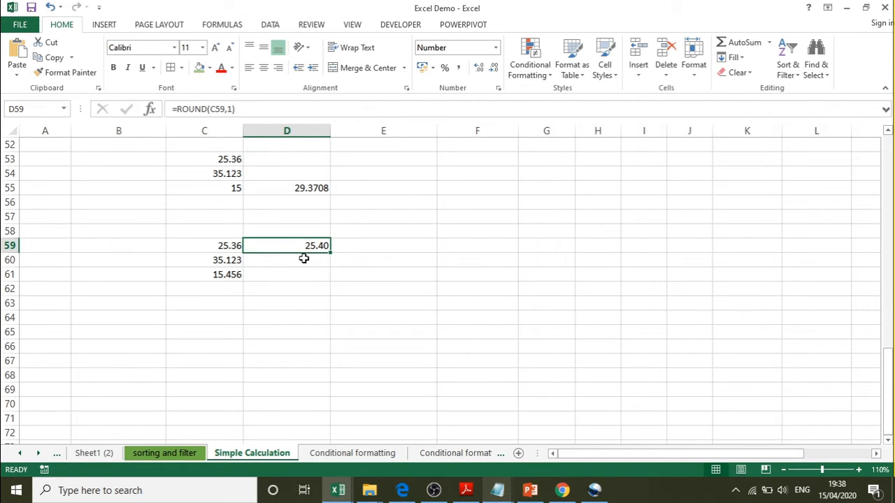
- Round C60 to a whole number in cell D60 with the formula =ROUND(C60,0)
{"action": "double_click", "coordinate": [305, 259]}
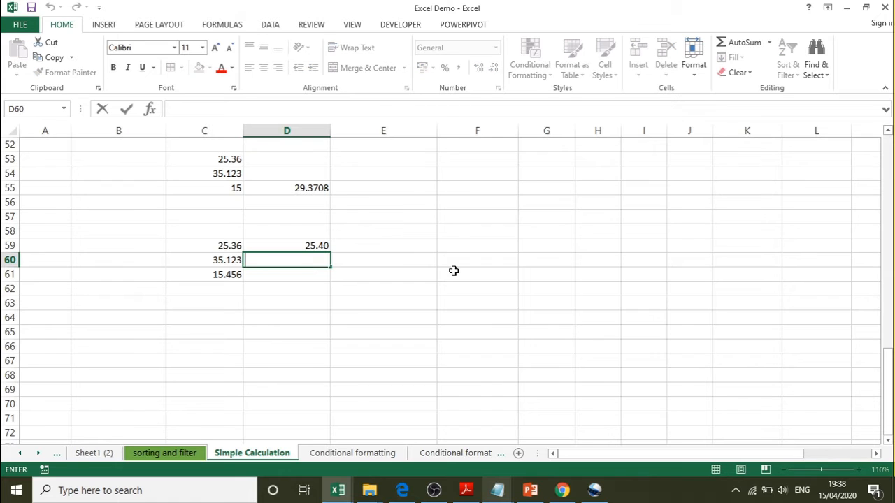
{"action": "type", "text": "="}
{"action": "type", "text": "rou"}
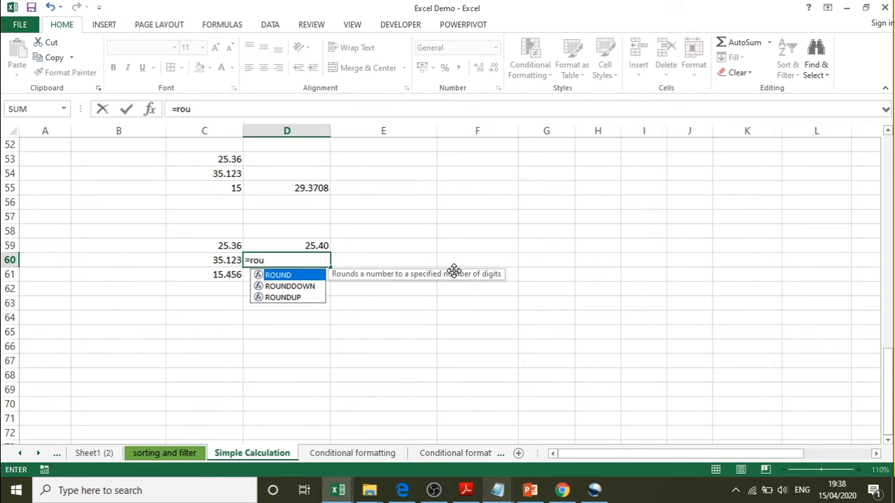
{"action": "key", "text": "Tab"}
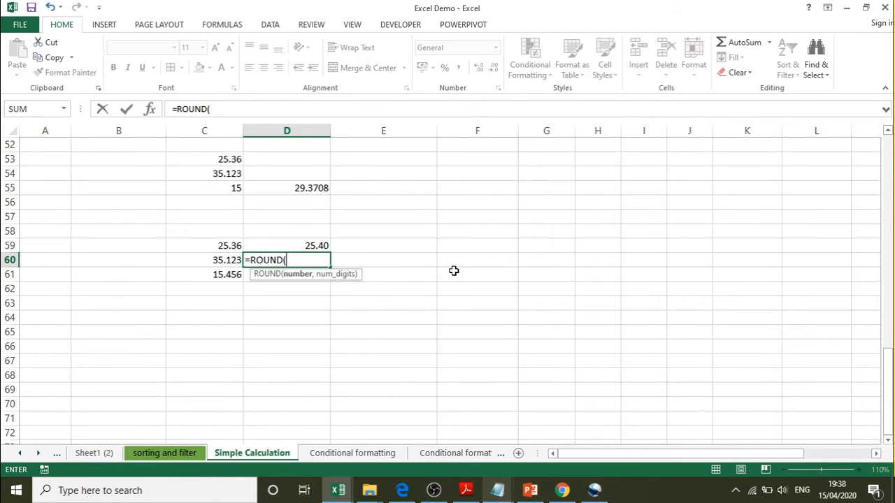
{"action": "left_click", "coordinate": [206, 260]}
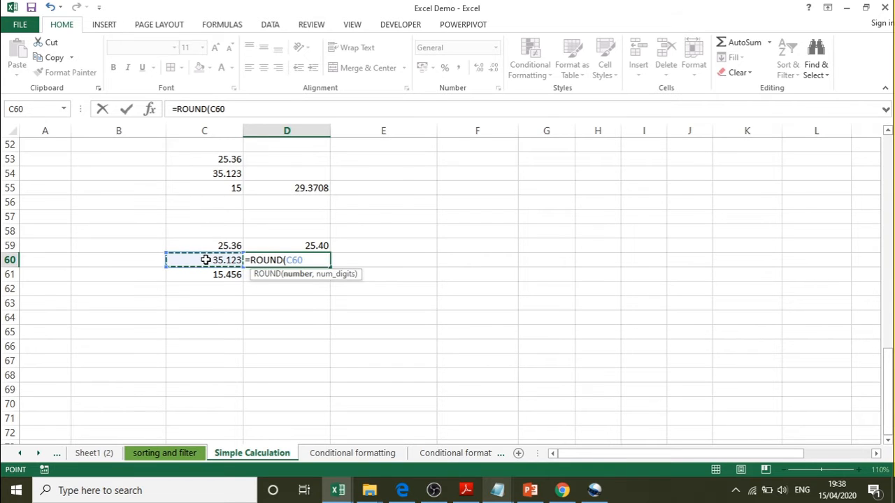
{"action": "type", "text": ",0"}
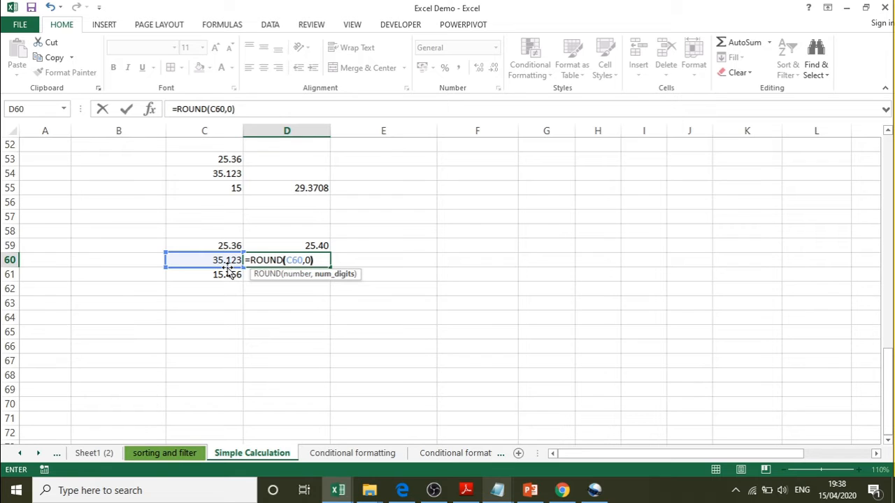
{"action": "key", "text": "Return"}
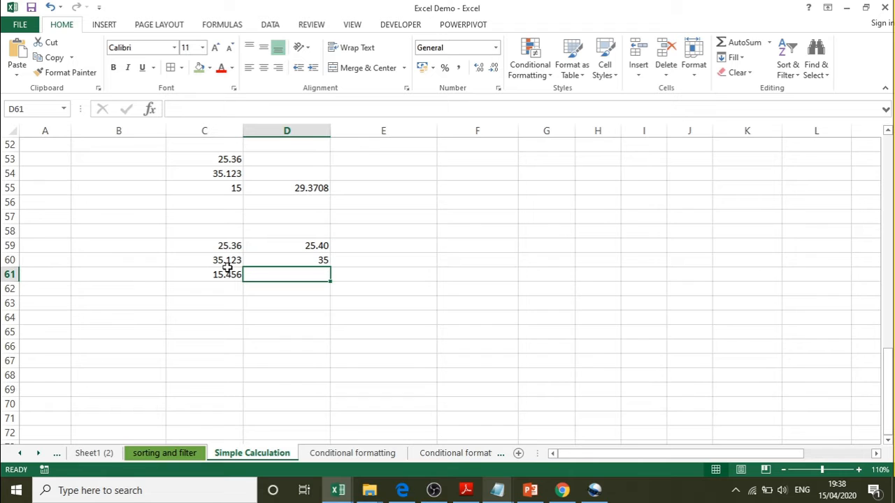
- Round C61 to one decimal place in cell D61 with the formula =ROUND(C61,1)
{"action": "type", "text": "=r"}
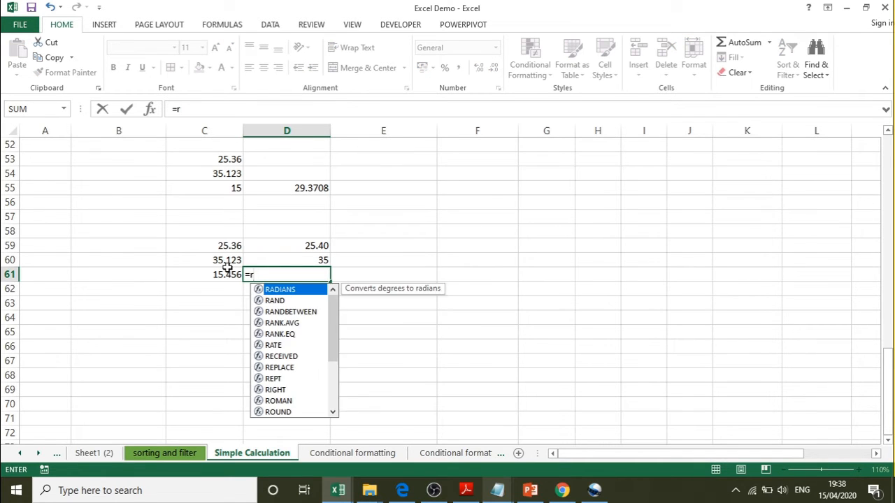
{"action": "type", "text": "ou"}
{"action": "key", "text": "Tab"}
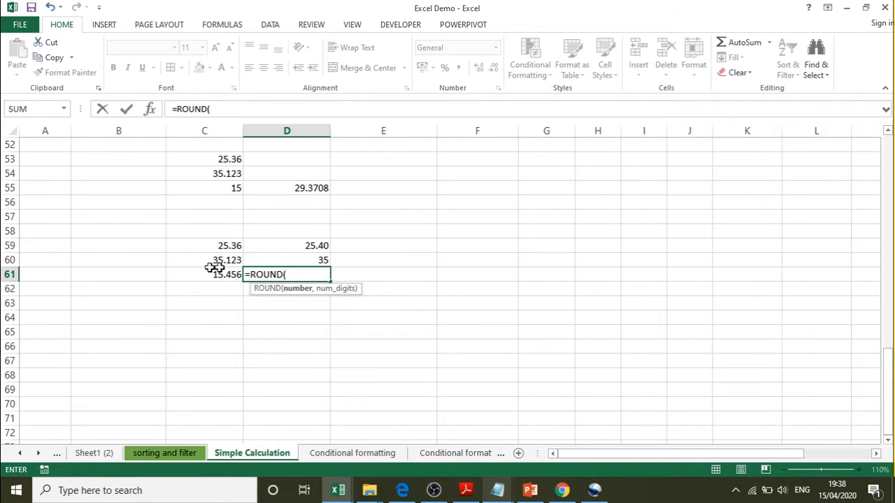
{"action": "left_click", "coordinate": [208, 276]}
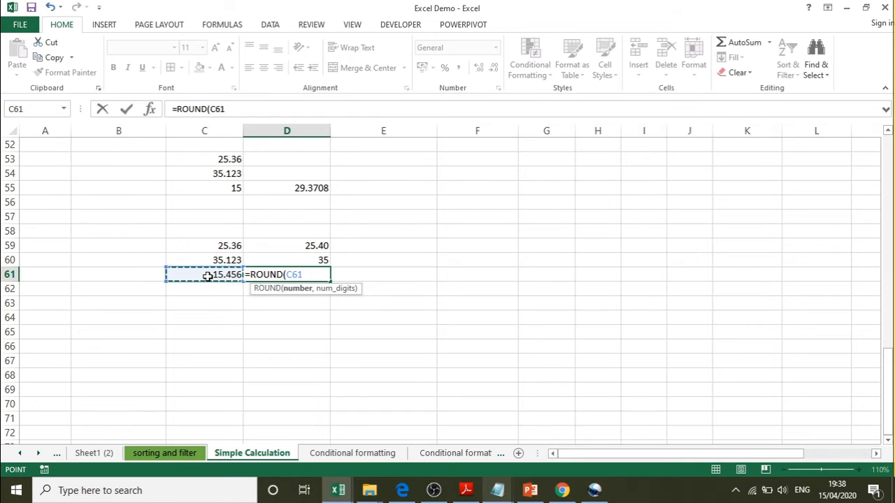
{"action": "type", "text": ",1"}
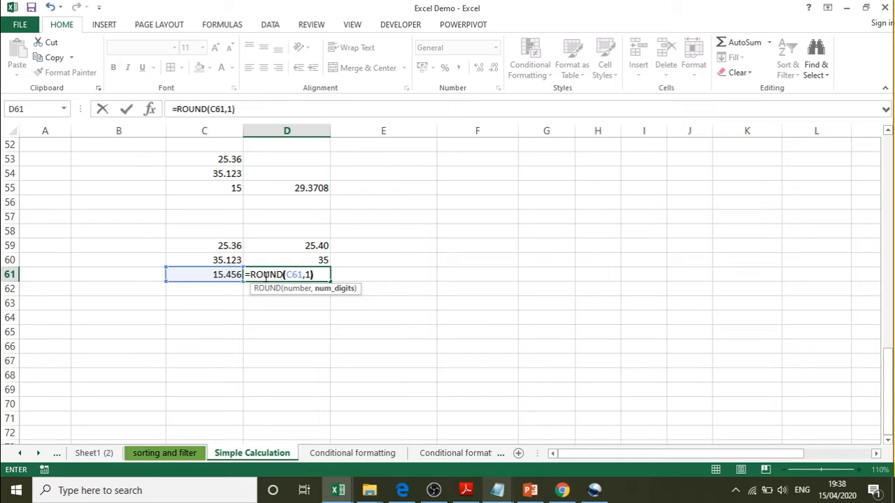
{"action": "key", "text": "Return"}
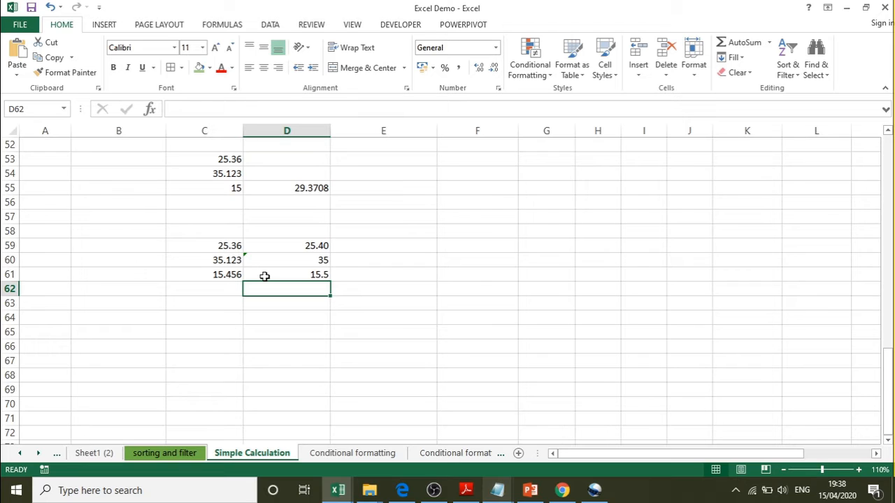
- Show the formula in D59 as plain text by putting an apostrophe in front of =ROUND(C59,1)
{"action": "left_click", "coordinate": [290, 245]}
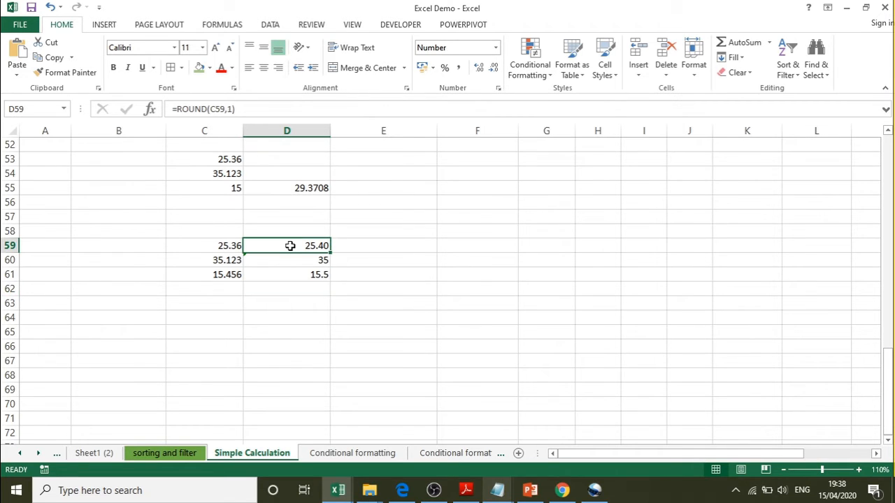
{"action": "double_click", "coordinate": [260, 244]}
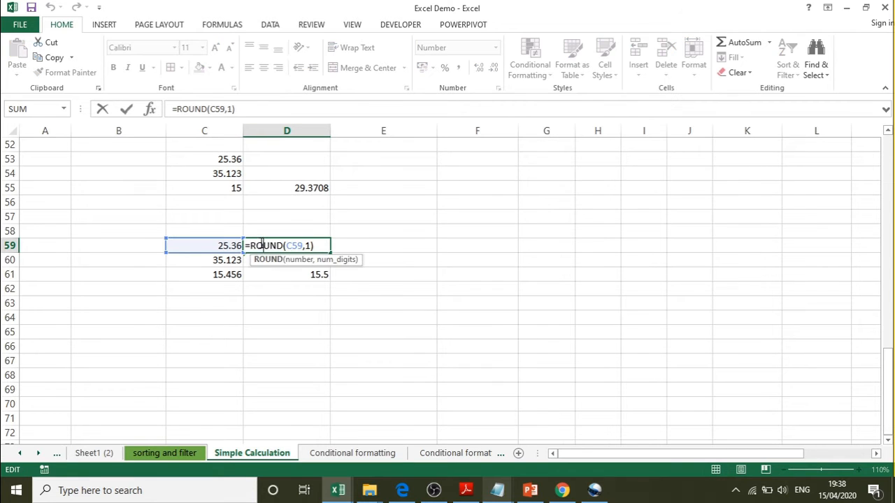
{"action": "left_click", "coordinate": [245, 245]}
{"action": "type", "text": "'"}
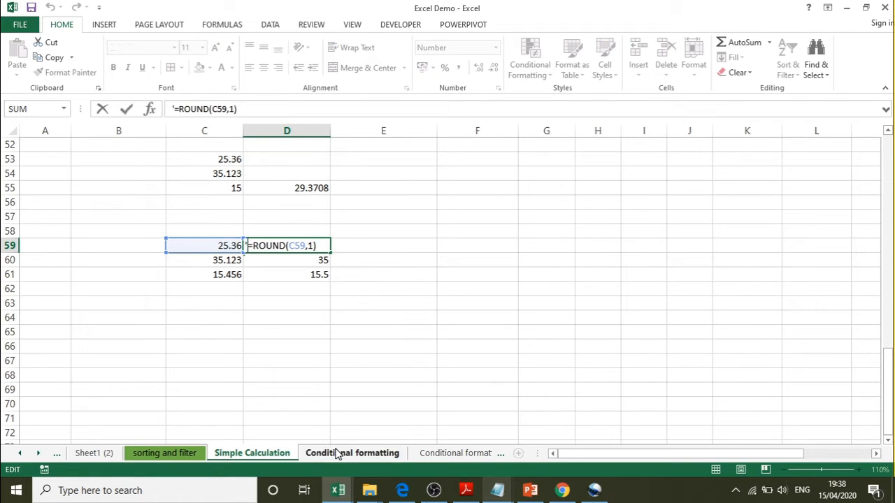
{"action": "key", "text": "Return"}
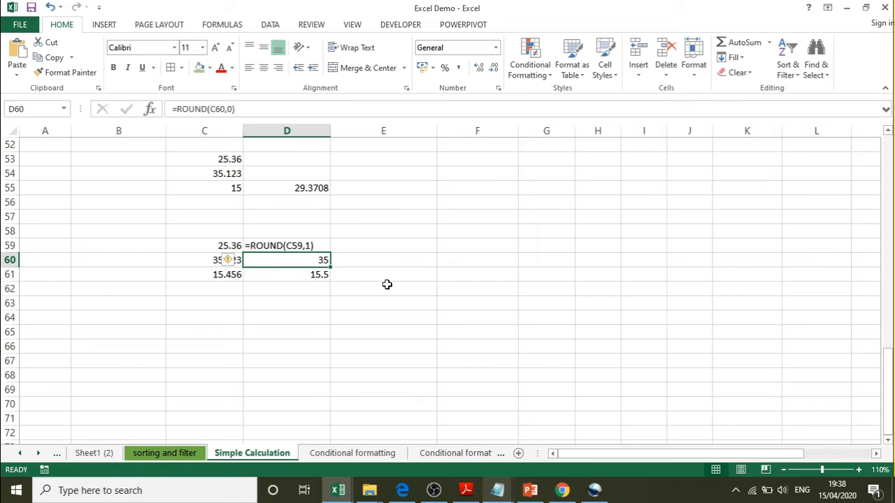
{"action": "left_click", "coordinate": [412, 228]}
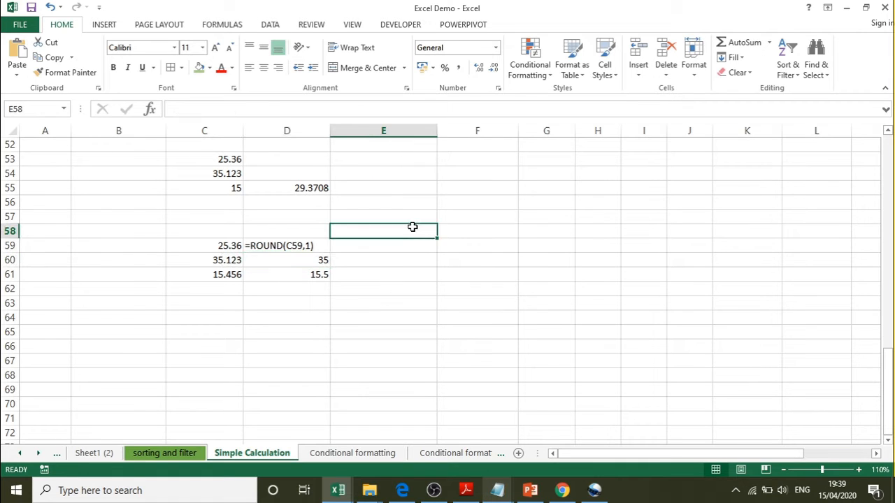
- Increase the decimals shown for the student averages in G39:G48 to four places and decrease them back to two
{"action": "left_click", "coordinate": [888, 132]}
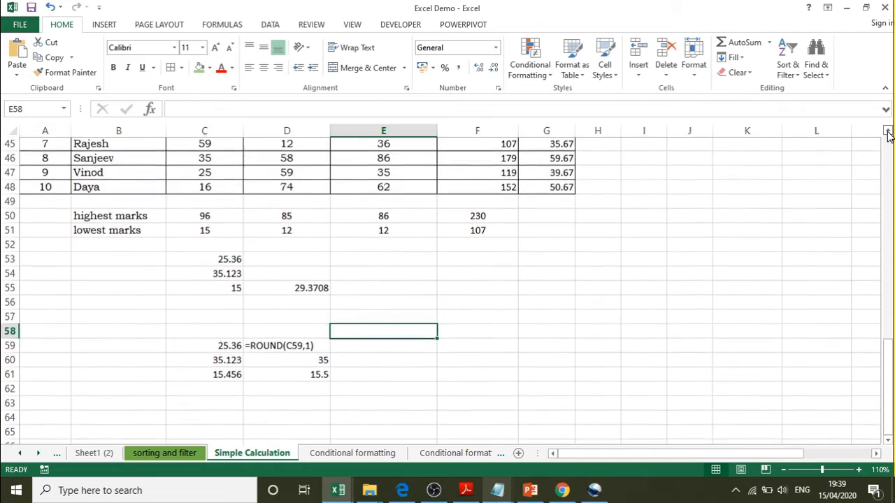
{"action": "left_click", "coordinate": [888, 132]}
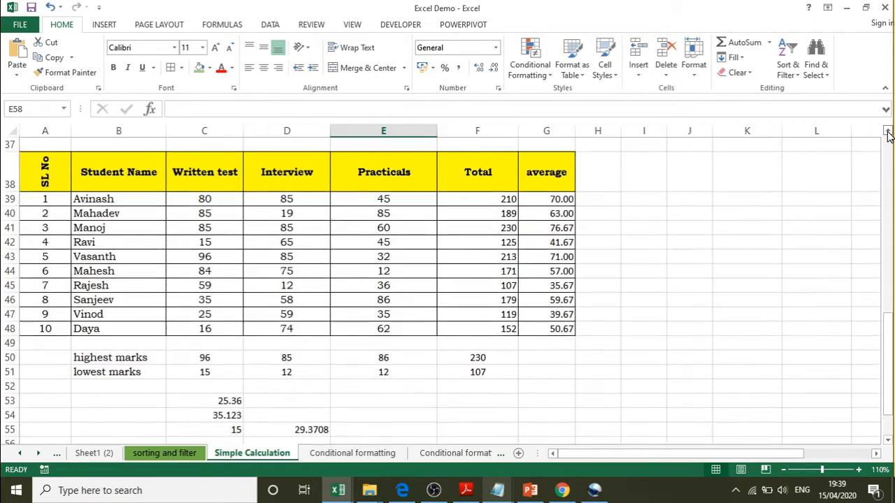
{"action": "left_click", "coordinate": [599, 214]}
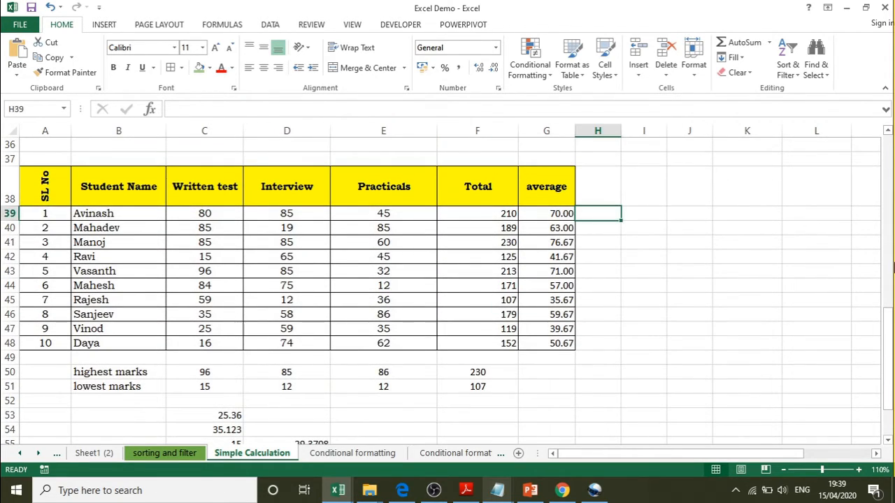
{"action": "left_click", "coordinate": [890, 441]}
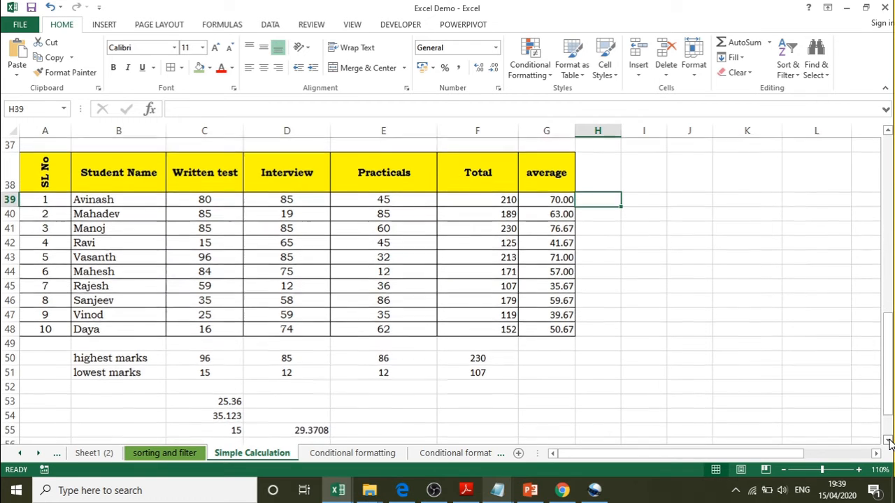
{"action": "left_click", "coordinate": [540, 199]}
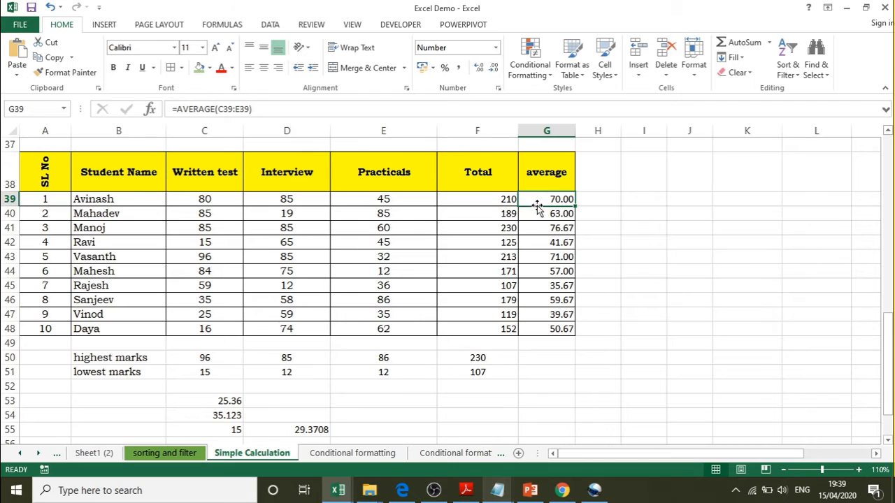
{"action": "left_click_drag", "start_coordinate": [538, 200], "coordinate": [544, 326]}
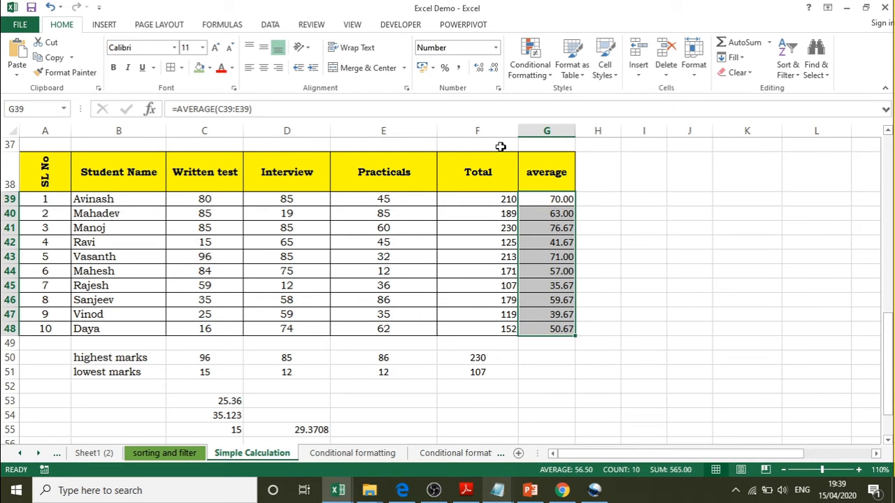
{"action": "left_click", "coordinate": [479, 70]}
{"action": "left_click", "coordinate": [479, 70]}
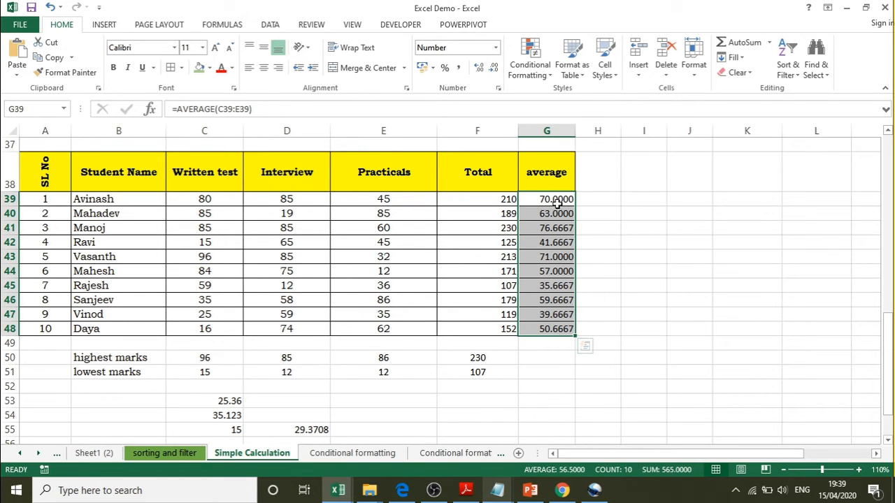
{"action": "left_click", "coordinate": [494, 70]}
{"action": "left_click", "coordinate": [494, 70]}
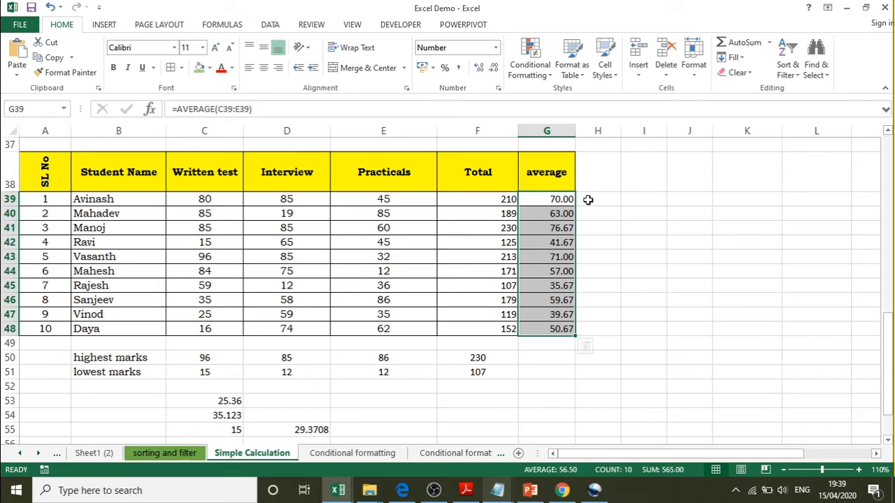
- Add a column header "round" in cell H38, beside the average header of the student marks table
{"action": "left_click", "coordinate": [603, 175]}
{"action": "type", "text": "round"}
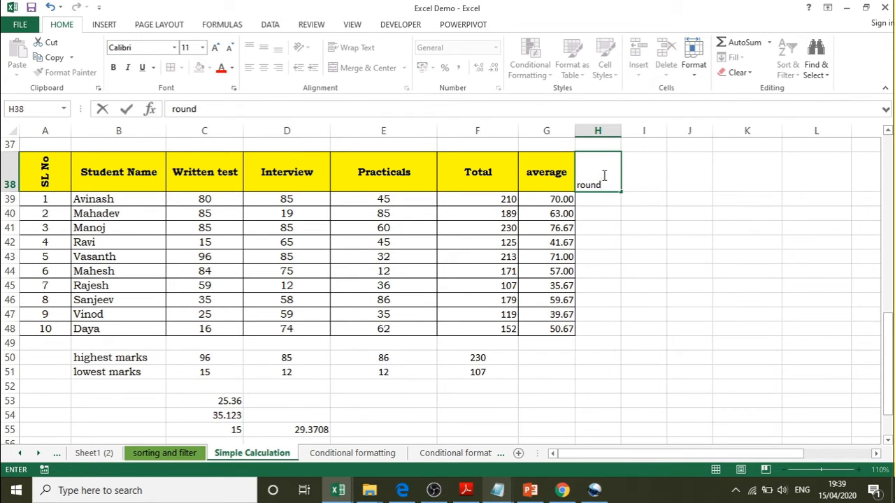
{"action": "key", "text": "Tab"}
{"action": "left_click", "coordinate": [604, 175]}
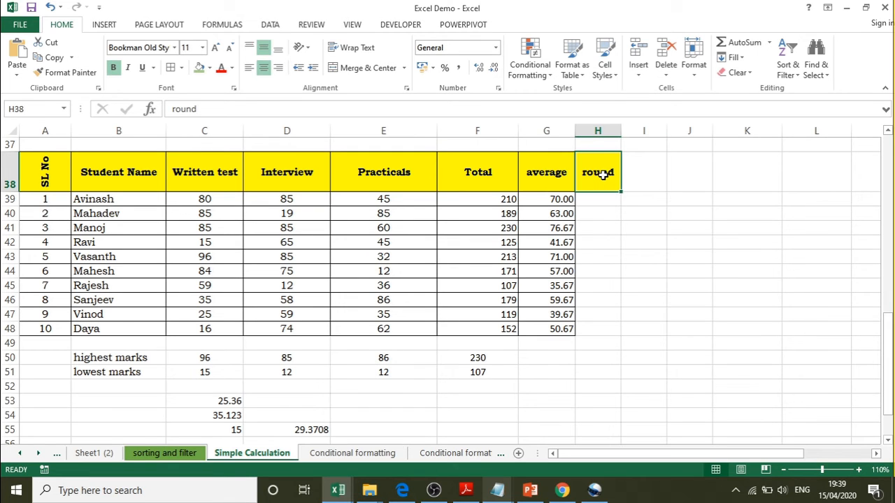
- Apply borders to every cell of the round column H38:H48 and widen column H
{"action": "key", "text": "shift+Down"}
{"action": "key", "text": "shift+Down"}
{"action": "key", "text": "shift+Down"}
{"action": "key", "text": "shift+Down"}
{"action": "key", "text": "shift+Down"}
{"action": "key", "text": "shift+Down"}
{"action": "key", "text": "shift+Down"}
{"action": "key", "text": "shift+Down"}
{"action": "key", "text": "shift+Down"}
{"action": "key", "text": "shift+Down"}
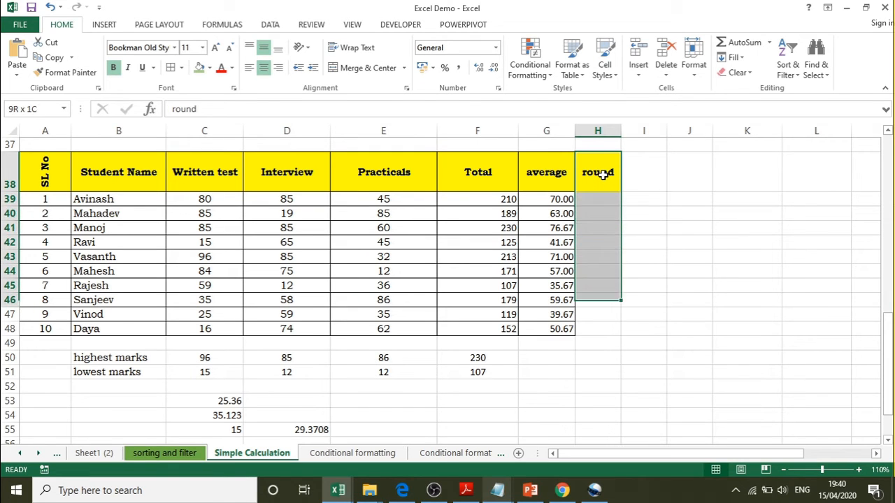
{"action": "left_click", "coordinate": [170, 68]}
{"action": "key", "text": "Down"}
{"action": "left_click_drag", "start_coordinate": [621, 131], "coordinate": [644, 133]}
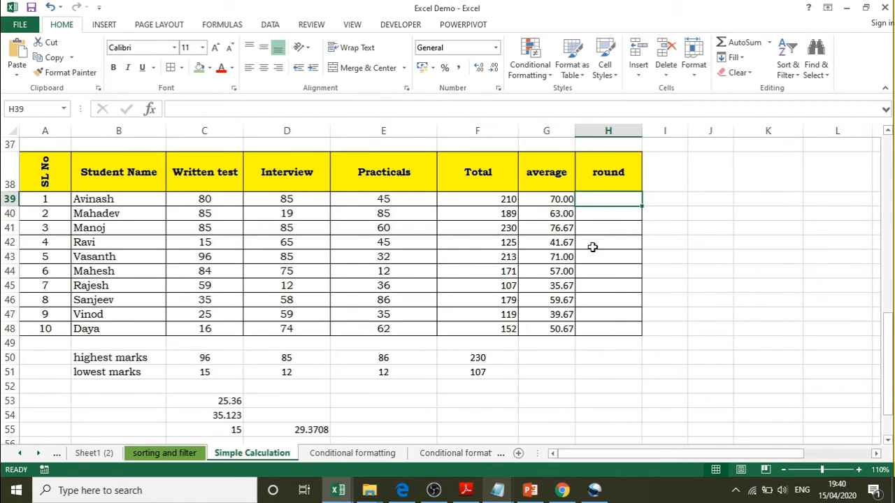
- Round the averages to two decimal places in the round column by entering =ROUND(G39,2) in H39 and filling it down to H48
{"action": "type", "text": "=r"}
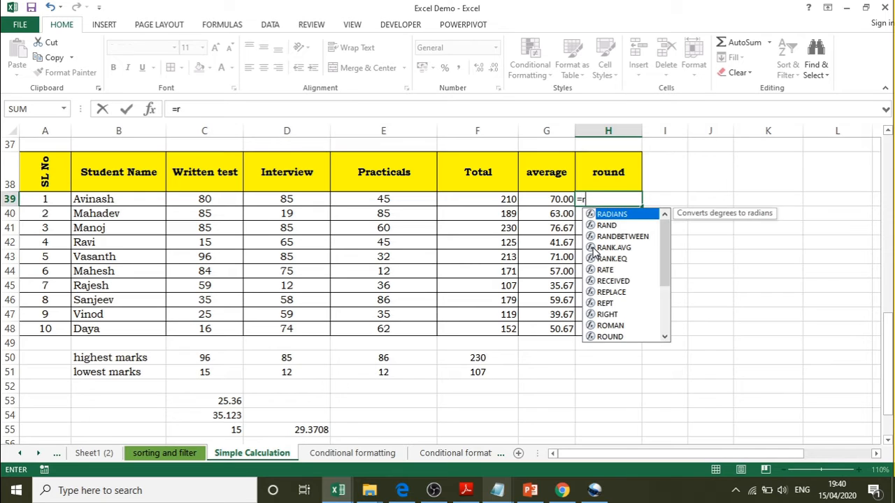
{"action": "type", "text": "ou"}
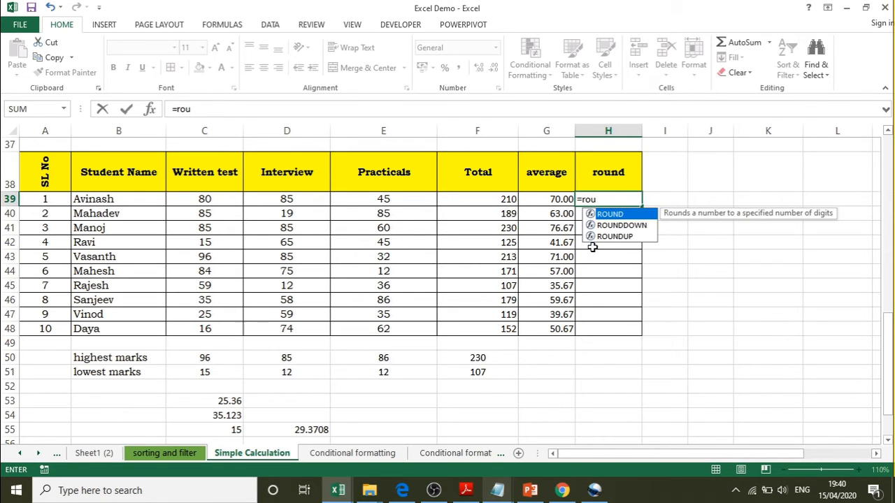
{"action": "key", "text": "Tab"}
{"action": "left_click", "coordinate": [550, 199]}
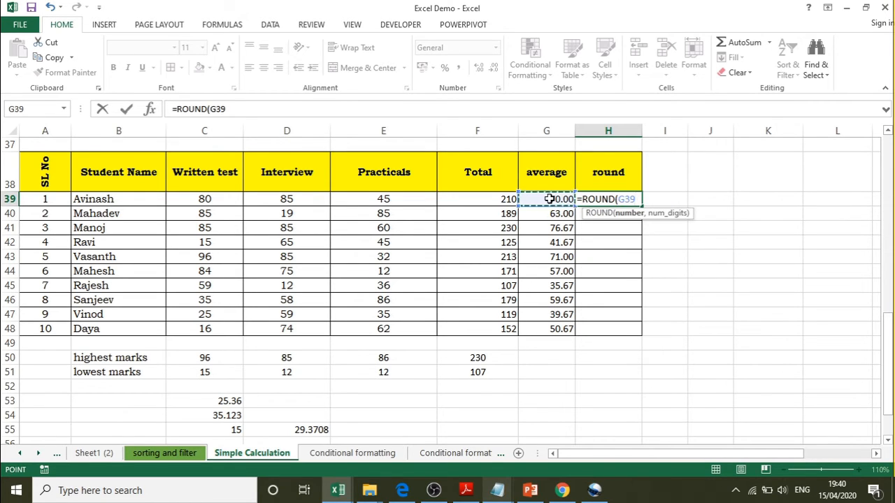
{"action": "type", "text": ","}
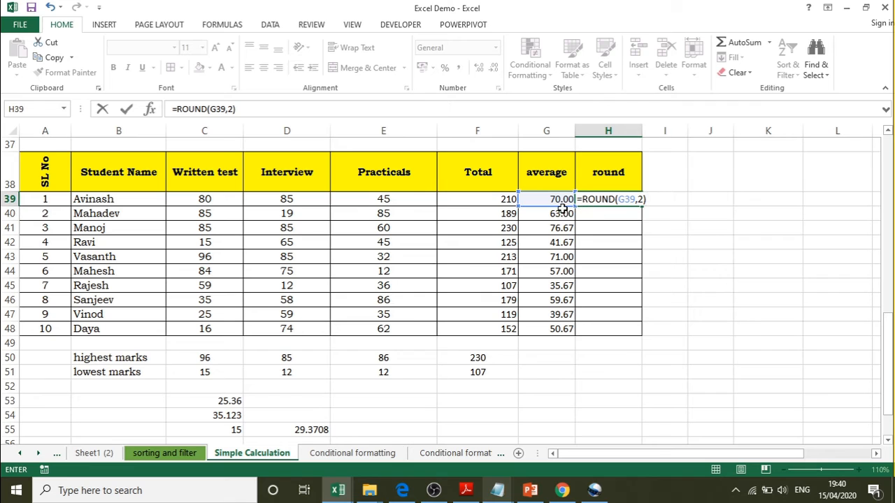
{"action": "type", "text": "2)"}
{"action": "key", "text": "Return"}
{"action": "left_click", "coordinate": [626, 199]}
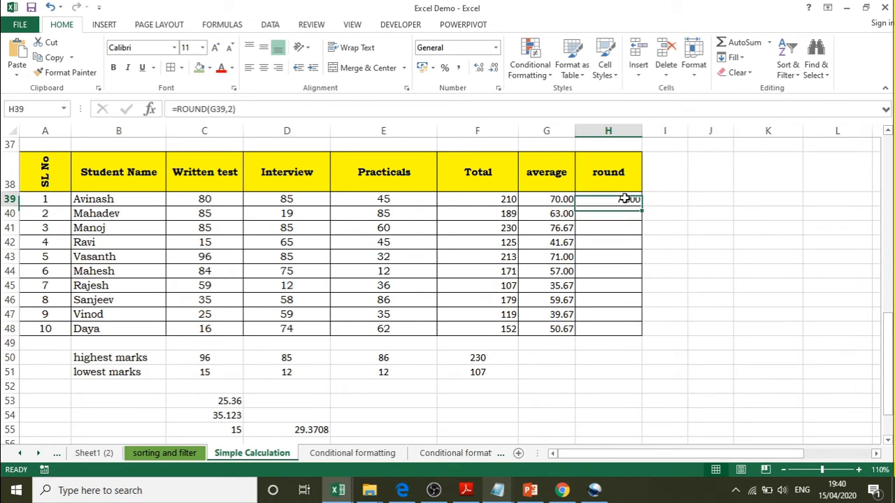
{"action": "left_click_drag", "start_coordinate": [641, 207], "coordinate": [639, 338]}
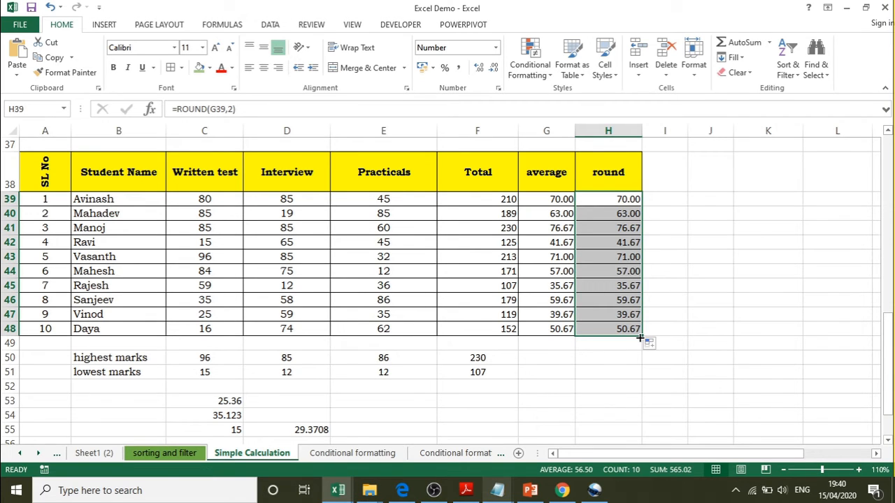
{"action": "left_click", "coordinate": [593, 202]}
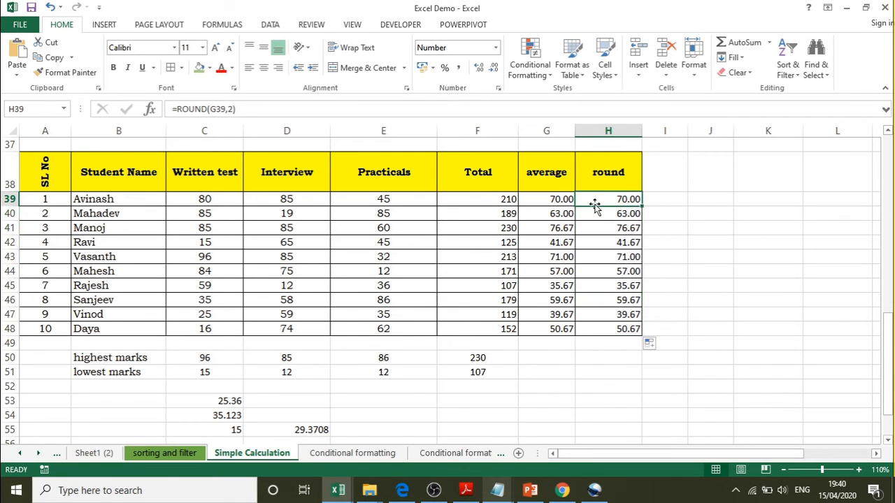
- Widen the average column G and increase the decimals shown in G39:G48 to six places
{"action": "left_click_drag", "start_coordinate": [575, 131], "coordinate": [588, 135]}
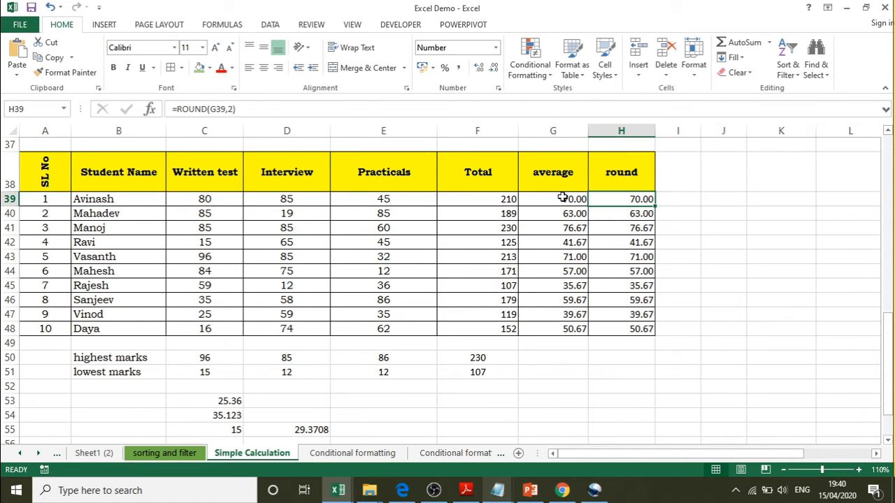
{"action": "left_click_drag", "start_coordinate": [564, 199], "coordinate": [568, 325]}
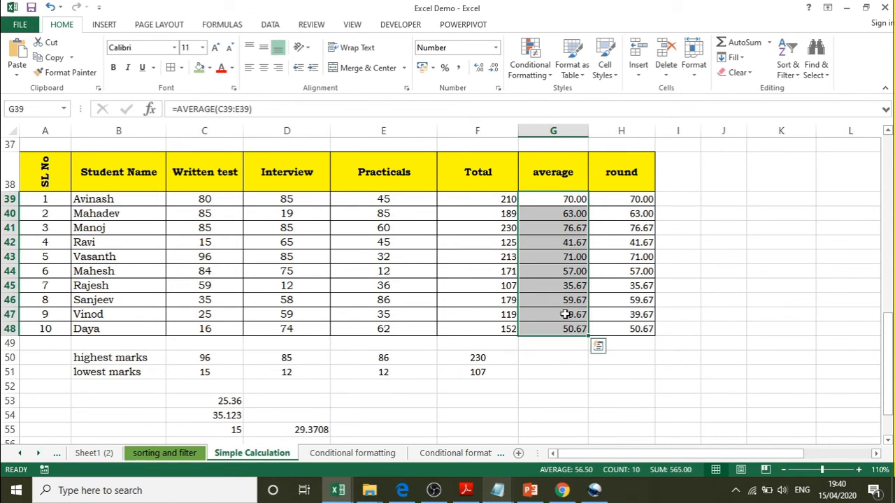
{"action": "left_click", "coordinate": [479, 67]}
{"action": "left_click", "coordinate": [479, 68]}
{"action": "left_click", "coordinate": [479, 68]}
{"action": "left_click", "coordinate": [479, 68]}
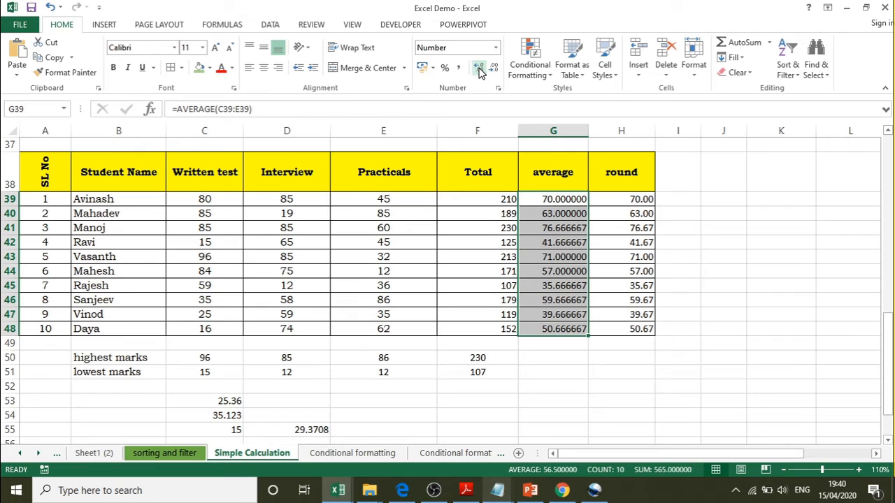
- Increase the decimals shown for the rounded values in H39:H48 to six places, and decrease them back to two
{"action": "left_click_drag", "start_coordinate": [642, 202], "coordinate": [620, 332]}
{"action": "left_click", "coordinate": [479, 68]}
{"action": "left_click", "coordinate": [479, 68]}
{"action": "left_click", "coordinate": [479, 68]}
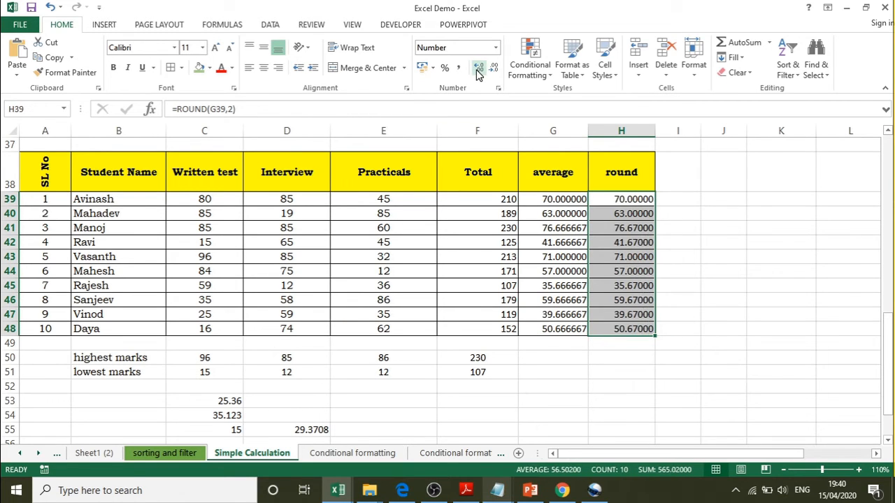
{"action": "left_click", "coordinate": [479, 67]}
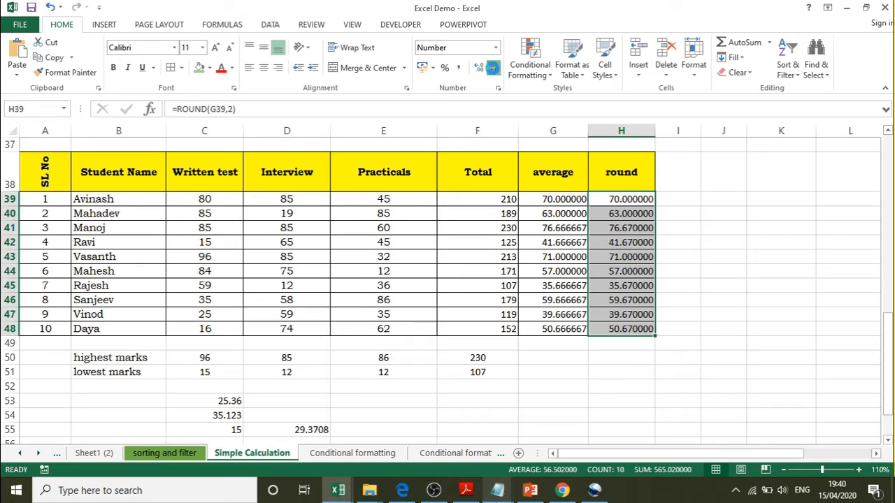
{"action": "left_click", "coordinate": [493, 68]}
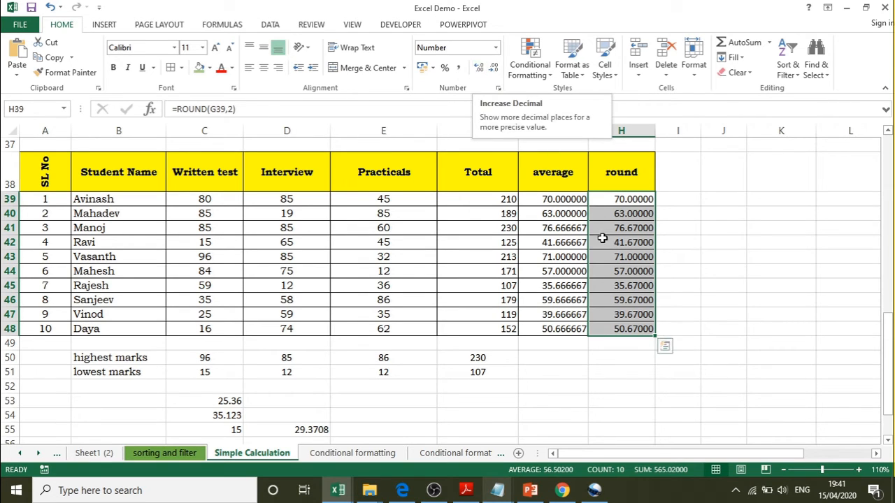
{"action": "left_click", "coordinate": [492, 68]}
{"action": "left_click", "coordinate": [493, 67]}
{"action": "left_click", "coordinate": [492, 68]}
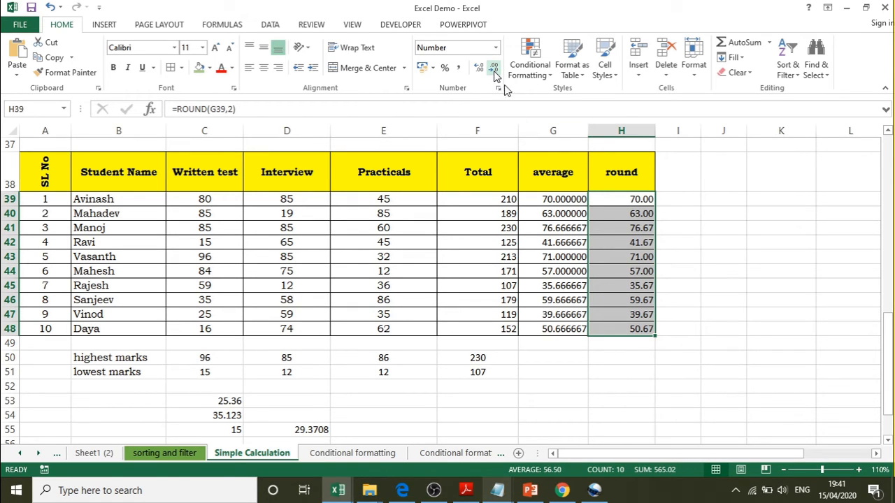
- Decrease the decimals shown for the averages in G39:G48 to two places
{"action": "left_click_drag", "start_coordinate": [552, 199], "coordinate": [553, 328]}
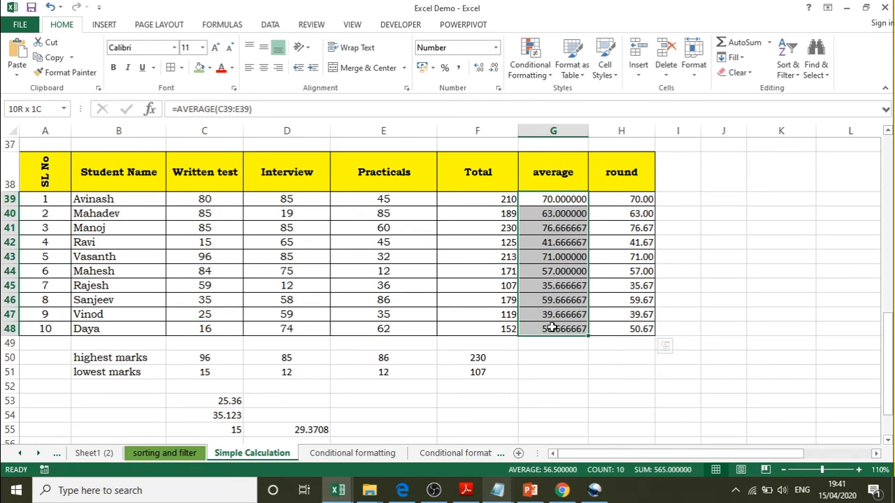
{"action": "left_click", "coordinate": [493, 68]}
{"action": "left_click", "coordinate": [493, 68]}
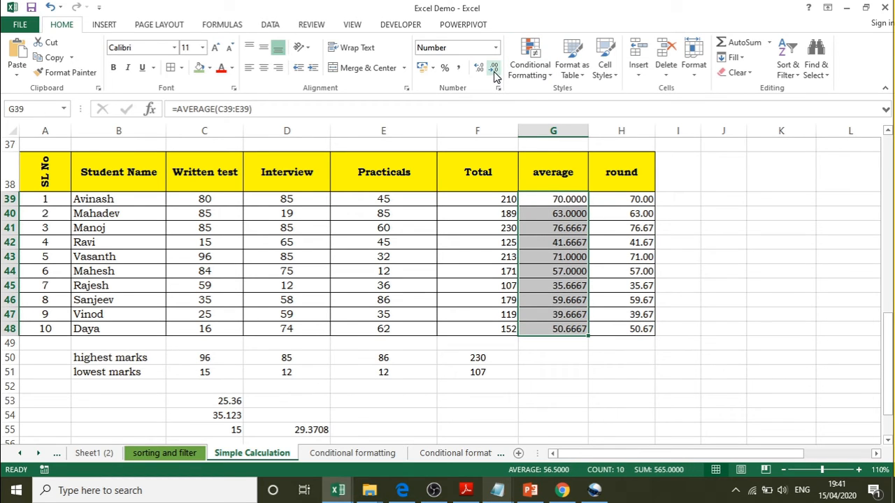
{"action": "left_click", "coordinate": [493, 68]}
{"action": "left_click", "coordinate": [493, 68]}
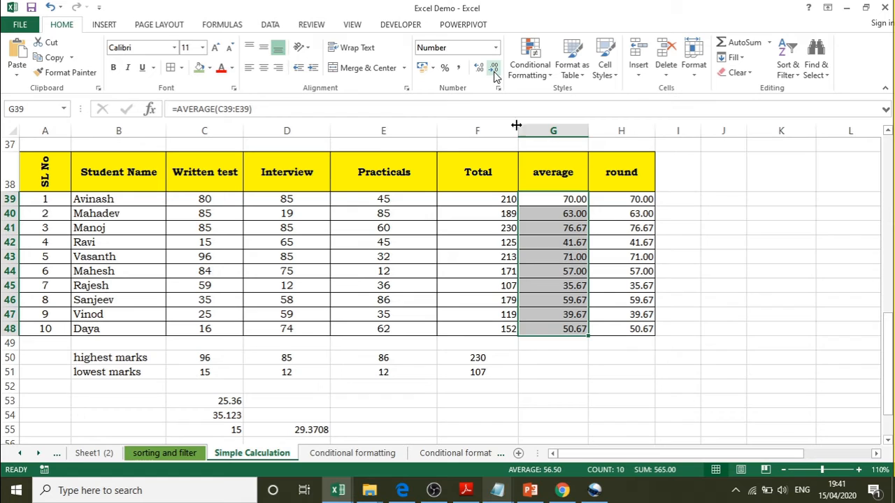
{"action": "left_click", "coordinate": [714, 355]}
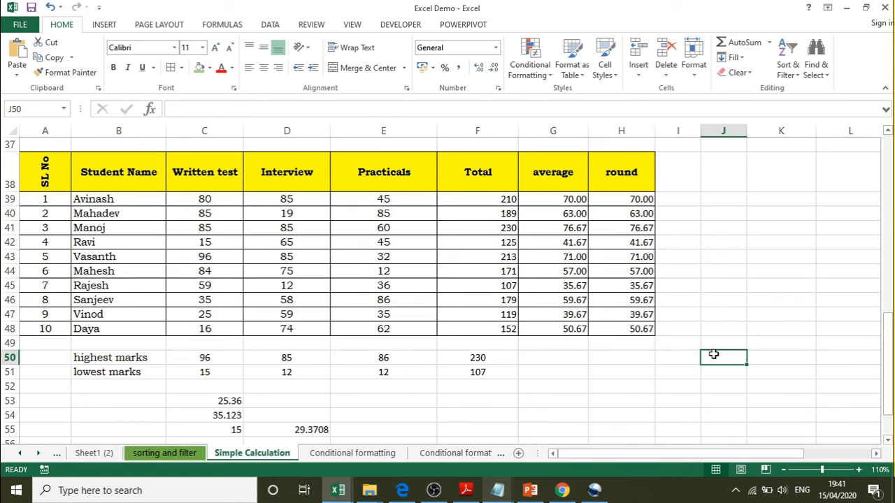
- Clear the contents of the round column H38:H48 and delete those cells from the table
{"action": "left_click", "coordinate": [622, 170]}
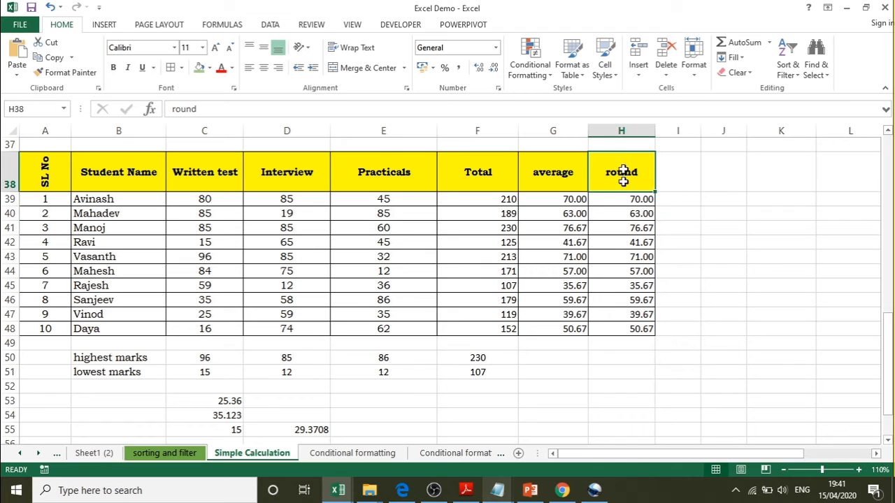
{"action": "left_click_drag", "start_coordinate": [622, 175], "coordinate": [623, 329]}
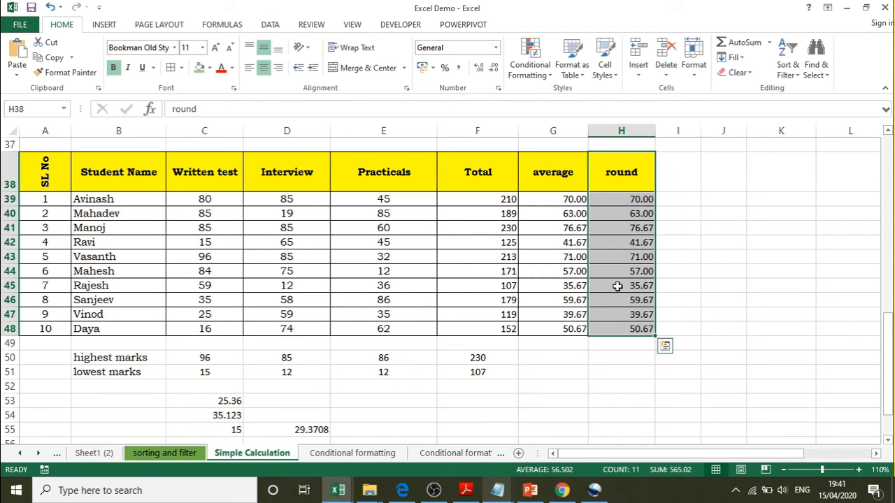
{"action": "key", "text": "Delete"}
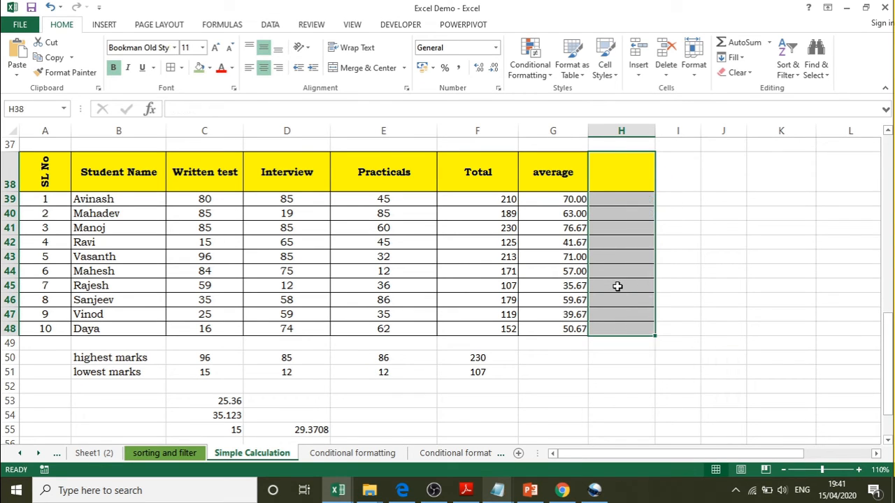
{"action": "left_click", "coordinate": [665, 70]}
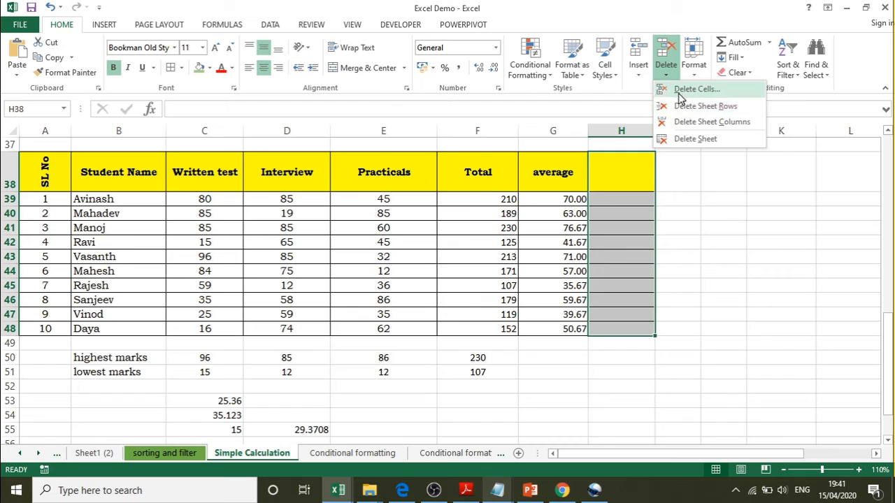
{"action": "left_click", "coordinate": [677, 89]}
{"action": "left_click", "coordinate": [403, 249]}
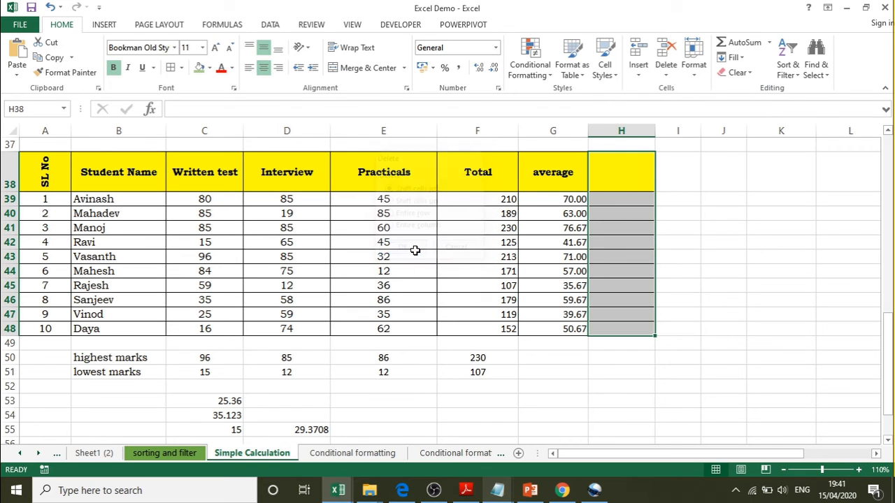
- Examine the AVERAGE formula in cell G39 without changing it
{"action": "left_click", "coordinate": [562, 199]}
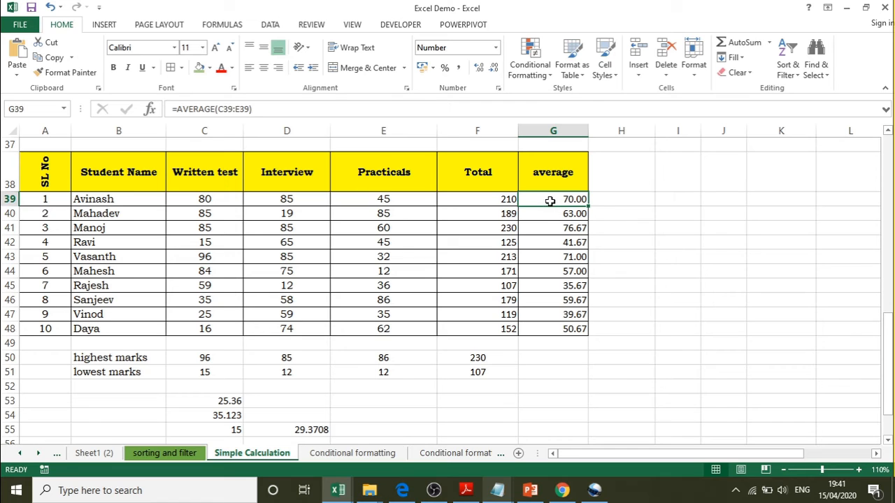
{"action": "double_click", "coordinate": [559, 200]}
{"action": "left_click", "coordinate": [612, 202]}
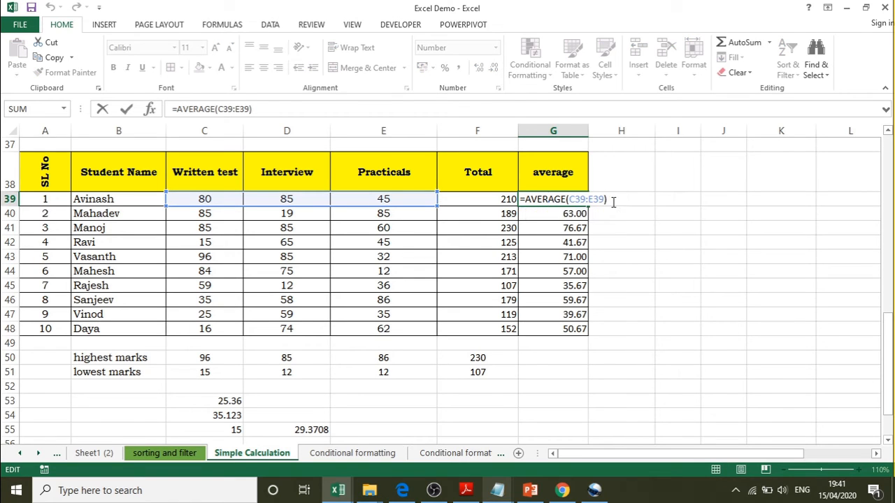
{"action": "key", "text": "Return"}
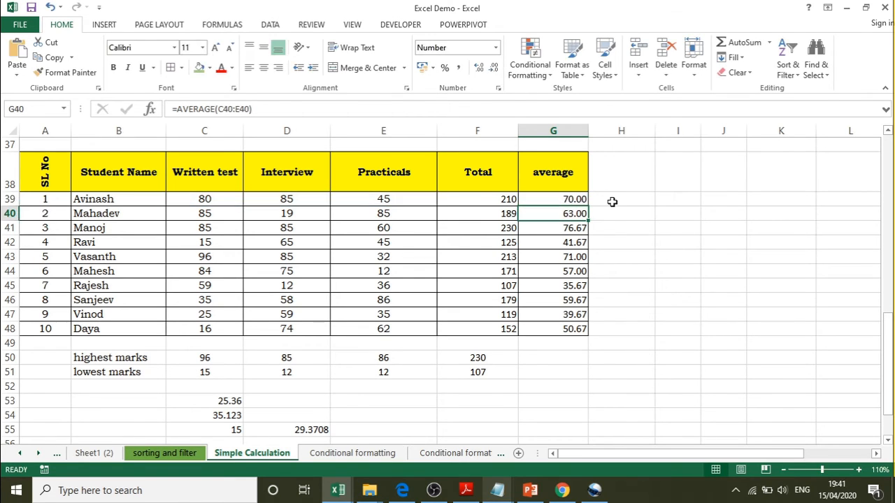
- Clear all the student averages in G39:G48
{"action": "left_click", "coordinate": [534, 199]}
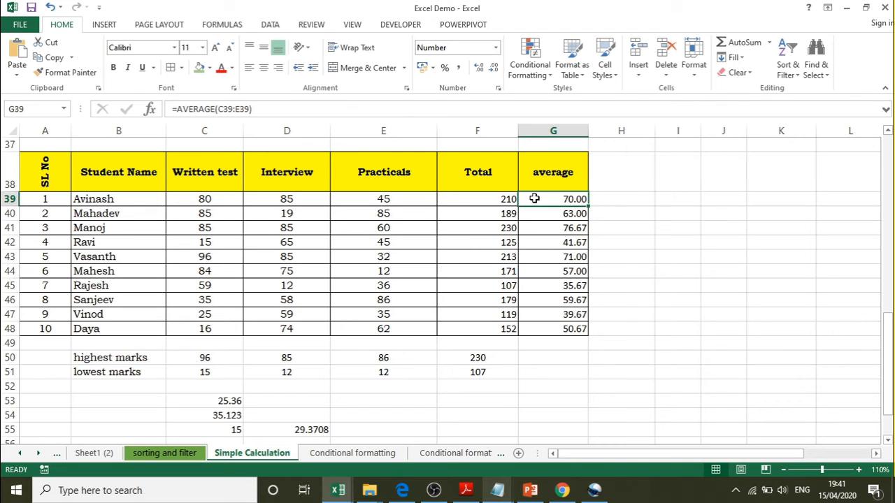
{"action": "left_click_drag", "start_coordinate": [534, 198], "coordinate": [538, 325]}
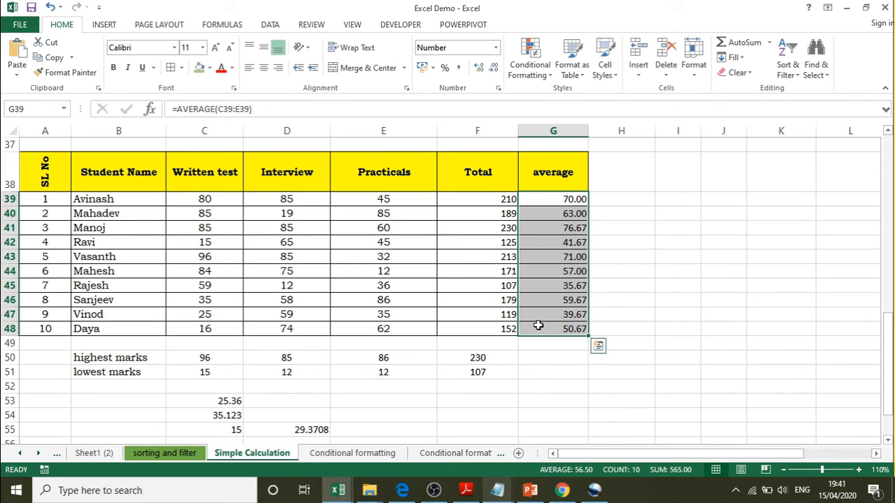
{"action": "key", "text": "Delete"}
{"action": "left_click", "coordinate": [563, 203]}
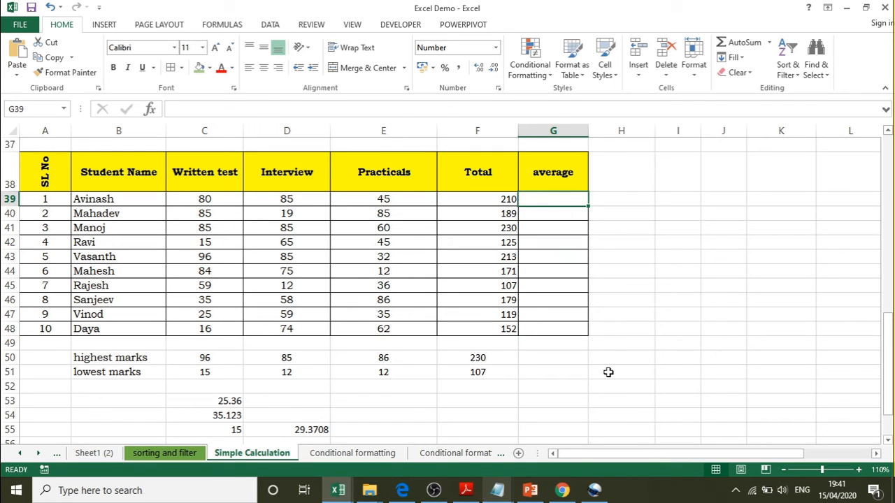
{"action": "type", "text": "=aver"}
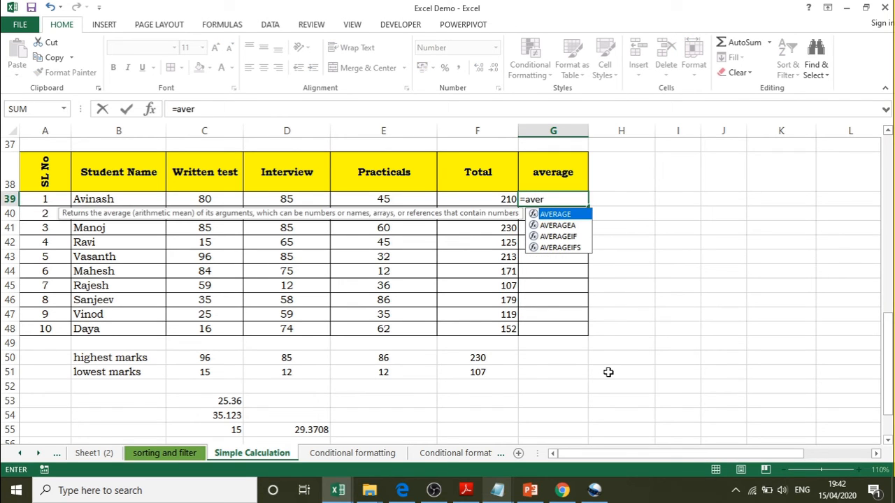
{"action": "key", "text": "Tab"}
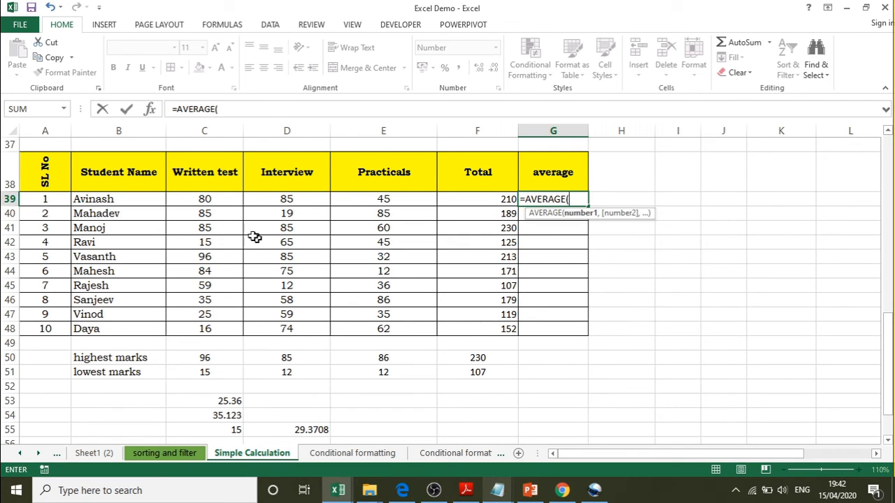
{"action": "left_click", "coordinate": [222, 201]}
{"action": "left_click_drag", "start_coordinate": [222, 200], "coordinate": [394, 200]}
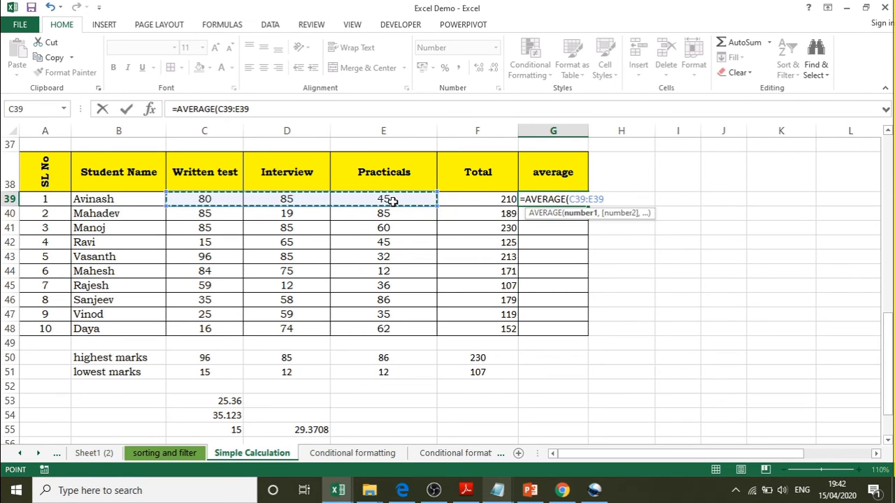
{"action": "type", "text": ")"}
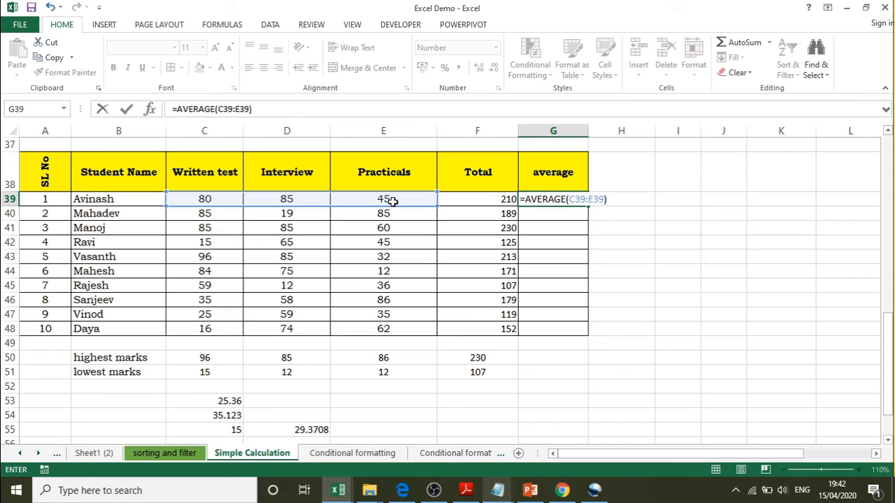
{"action": "key", "text": "BackSpace"}
{"action": "key", "text": "BackSpace"}
{"action": "key", "text": "BackSpace"}
{"action": "key", "text": "BackSpace"}
{"action": "key", "text": "BackSpace"}
{"action": "key", "text": "BackSpace"}
{"action": "key", "text": "BackSpace"}
{"action": "key", "text": "BackSpace"}
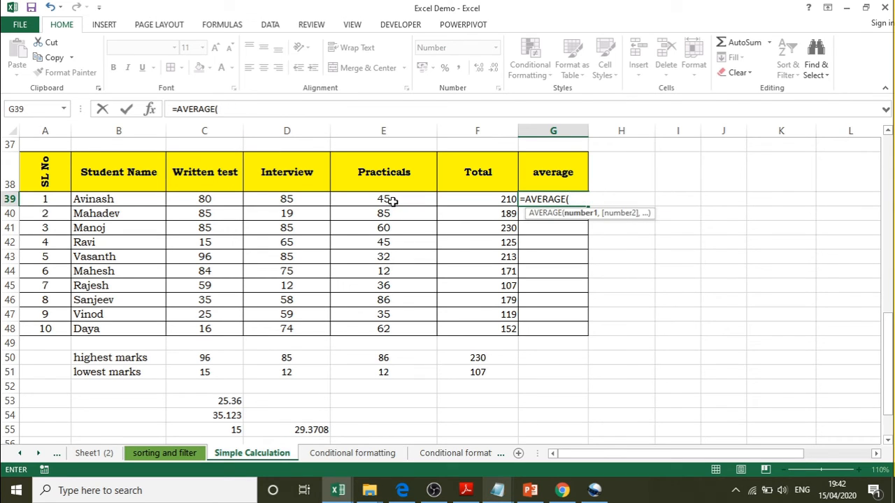
{"action": "type", "text": "r"}
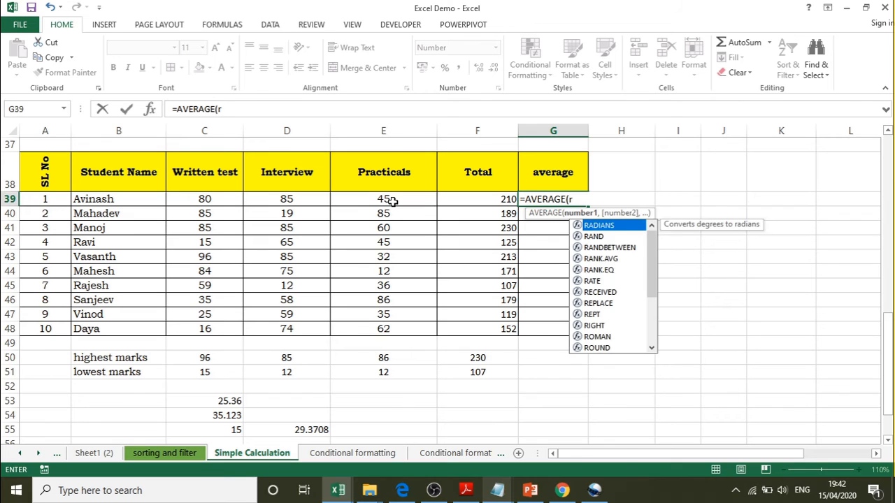
{"action": "type", "text": "o"}
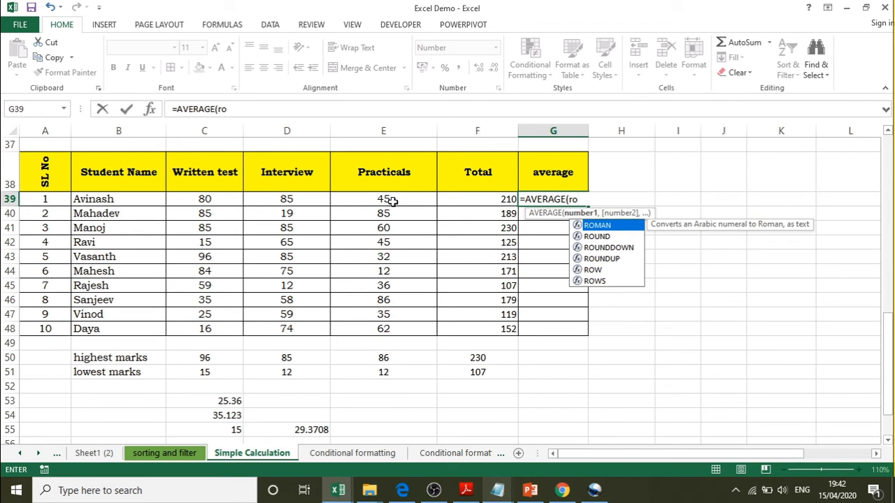
{"action": "key", "text": "BackSpace"}
{"action": "key", "text": "BackSpace"}
{"action": "key", "text": "BackSpace"}
{"action": "key", "text": "BackSpace"}
{"action": "key", "text": "BackSpace"}
{"action": "key", "text": "BackSpace"}
{"action": "key", "text": "BackSpace"}
{"action": "key", "text": "BackSpace"}
{"action": "key", "text": "BackSpace"}
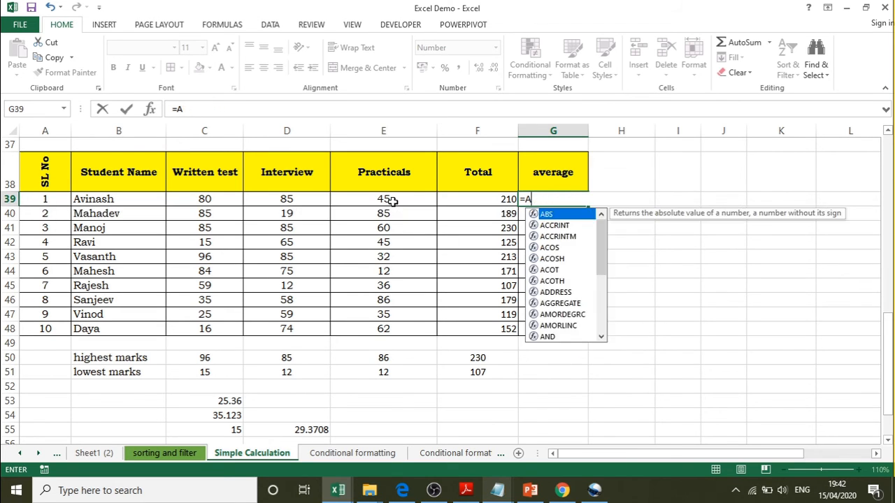
{"action": "key", "text": "BackSpace"}
- Enter =ROUND(AVERAGE(C39:E39),2) in cell G39 and fill the formula down through G48
{"action": "type", "text": "rou"}
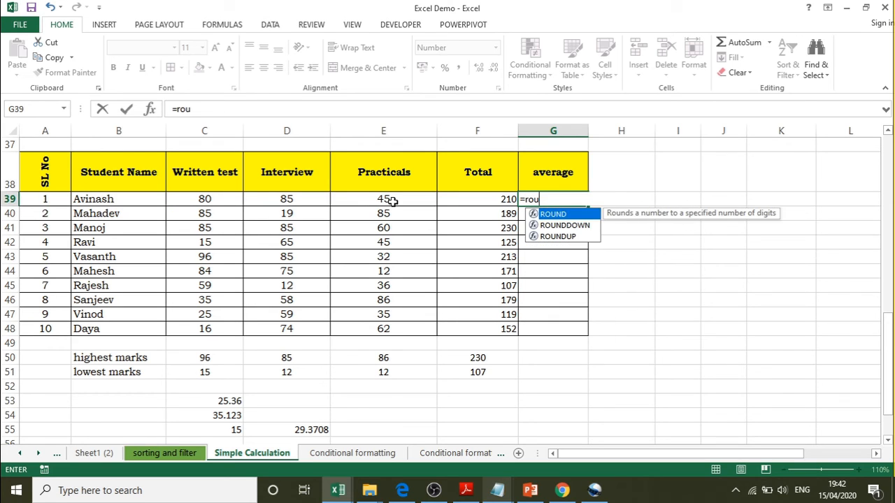
{"action": "type", "text": "nd"}
{"action": "key", "text": "Tab"}
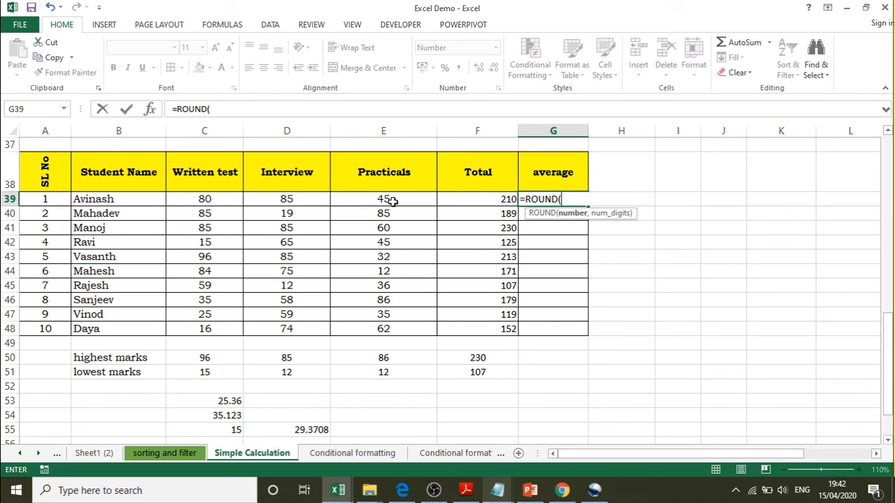
{"action": "type", "text": "aver"}
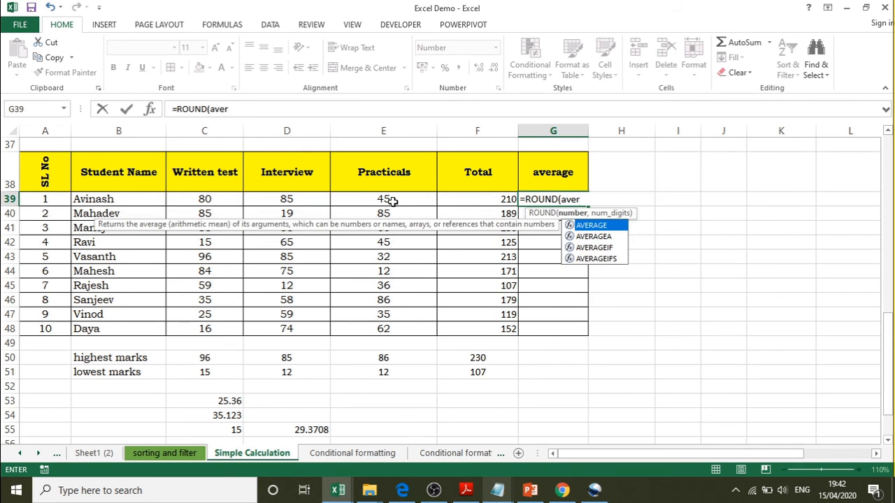
{"action": "key", "text": "Tab"}
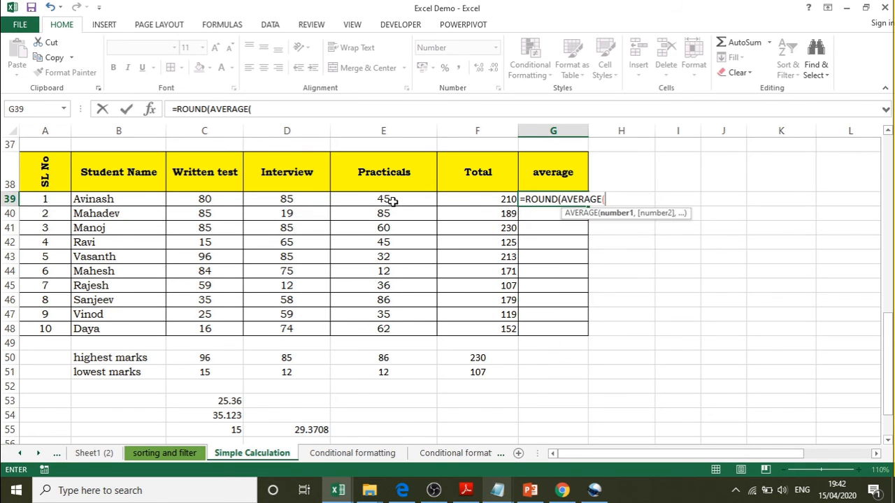
{"action": "left_click_drag", "start_coordinate": [205, 200], "coordinate": [365, 197]}
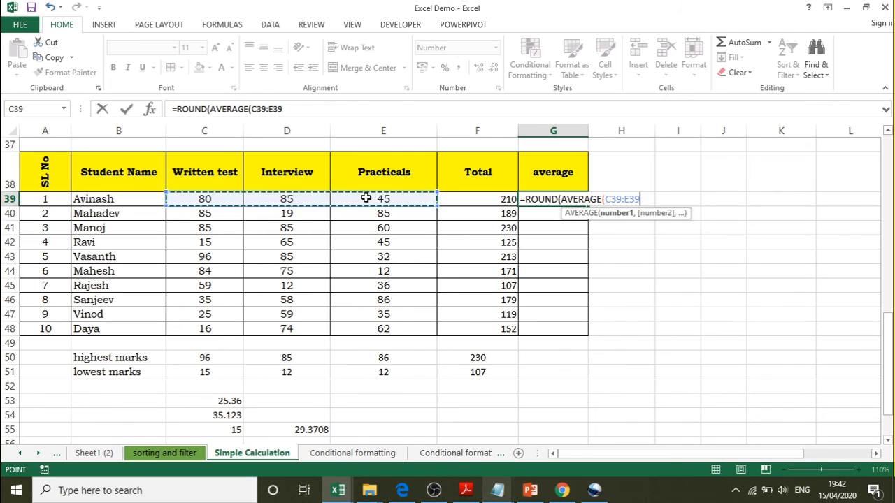
{"action": "type", "text": ")"}
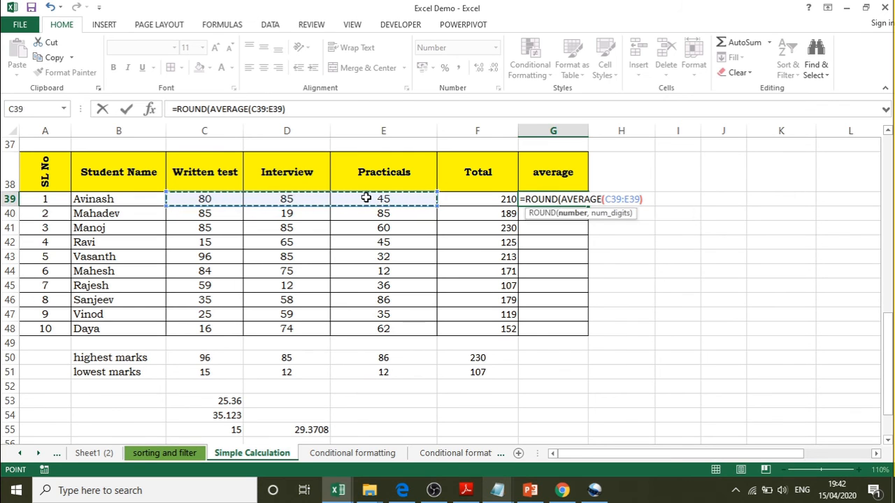
{"action": "type", "text": ","}
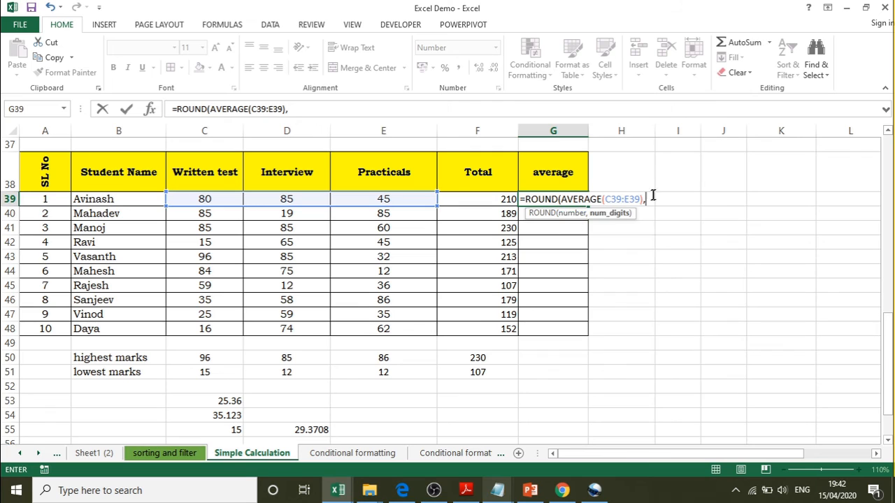
{"action": "type", "text": "2)"}
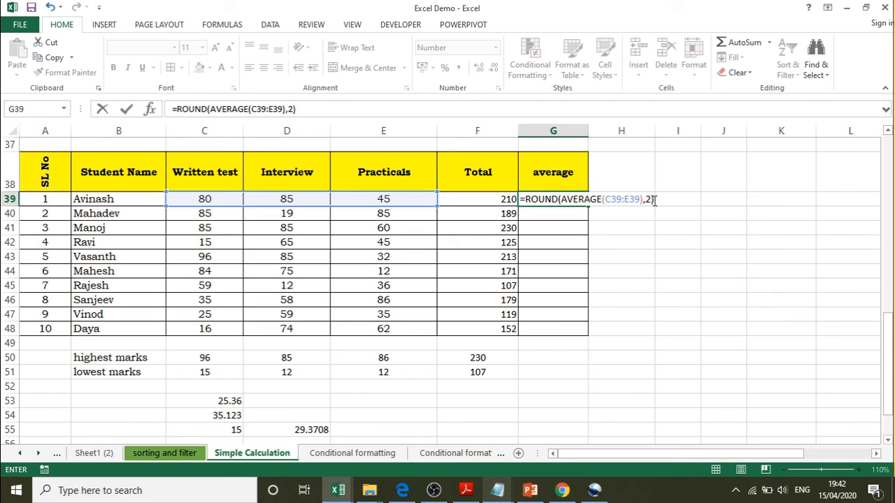
{"action": "key", "text": "Return"}
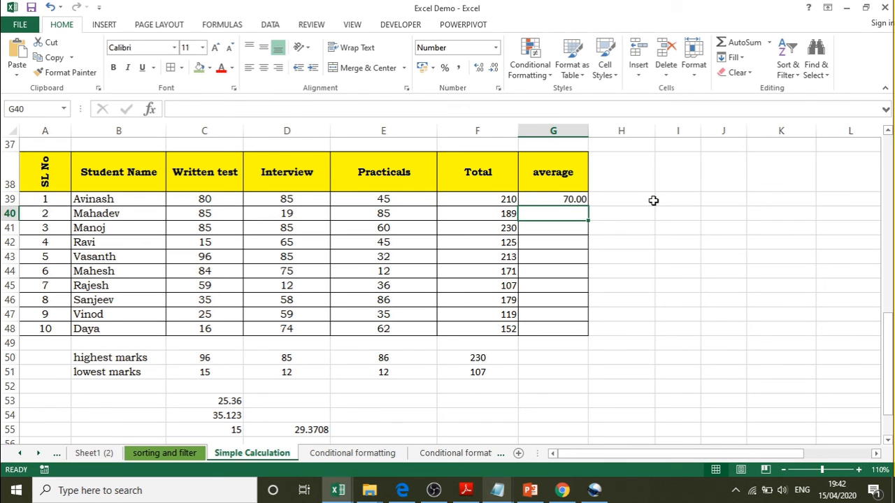
{"action": "left_click", "coordinate": [557, 200]}
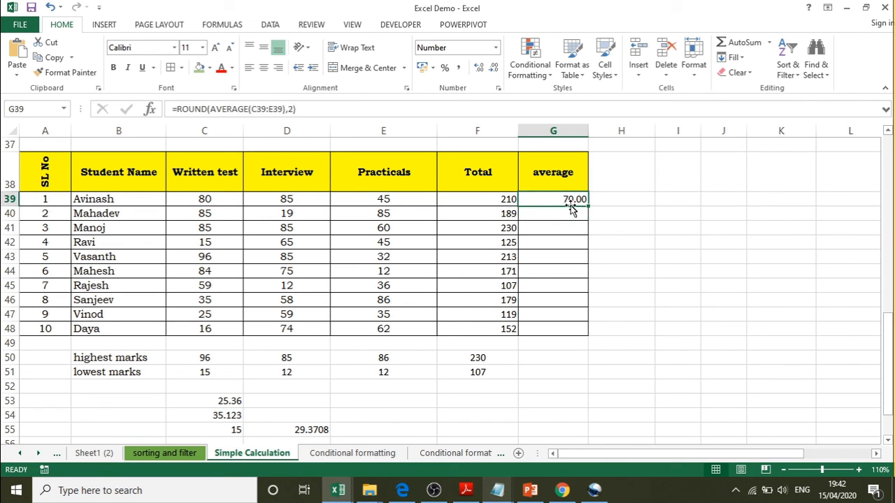
{"action": "left_click_drag", "start_coordinate": [587, 207], "coordinate": [582, 341]}
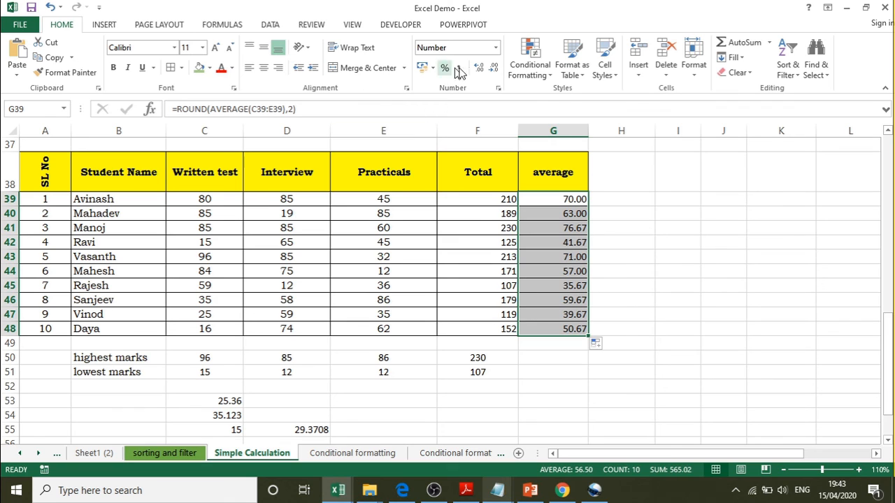
- Increase the decimals shown for the averages in G39:G48 to six places and reduce them back to two
{"action": "left_click", "coordinate": [481, 70]}
{"action": "left_click", "coordinate": [481, 70]}
{"action": "left_click", "coordinate": [481, 70]}
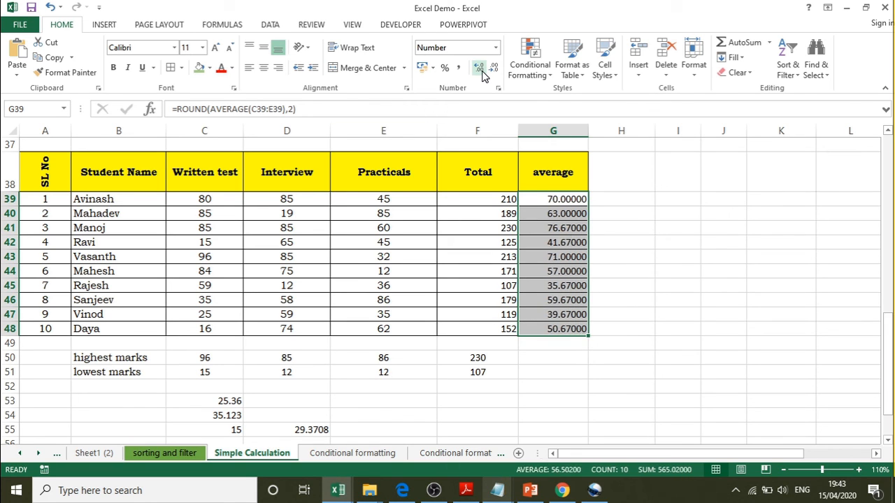
{"action": "left_click", "coordinate": [481, 70]}
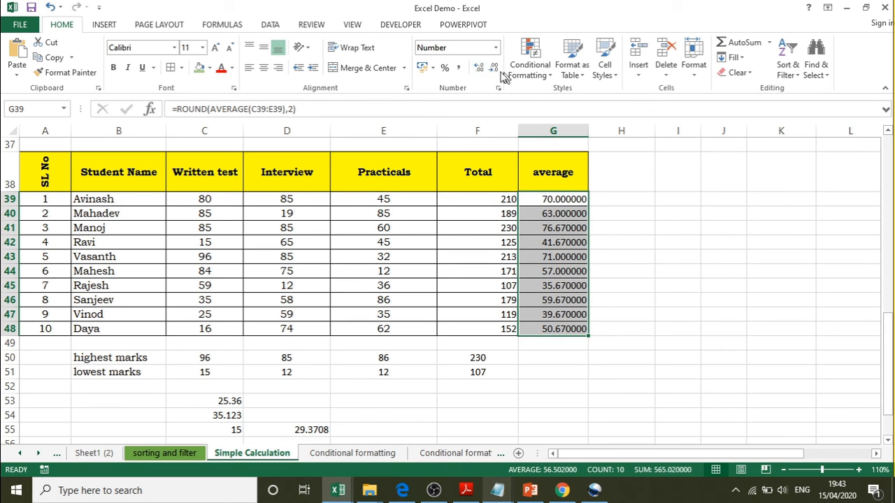
{"action": "left_click", "coordinate": [494, 70]}
{"action": "left_click", "coordinate": [494, 70]}
{"action": "left_click", "coordinate": [493, 70]}
{"action": "left_click", "coordinate": [493, 70]}
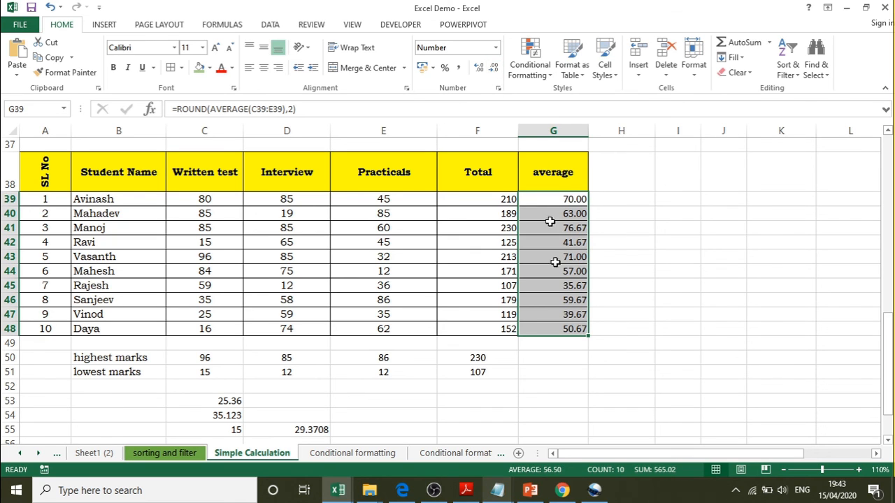
- Examine the nested ROUND and AVERAGE formula in cell G39 without changing it
{"action": "left_click", "coordinate": [558, 199]}
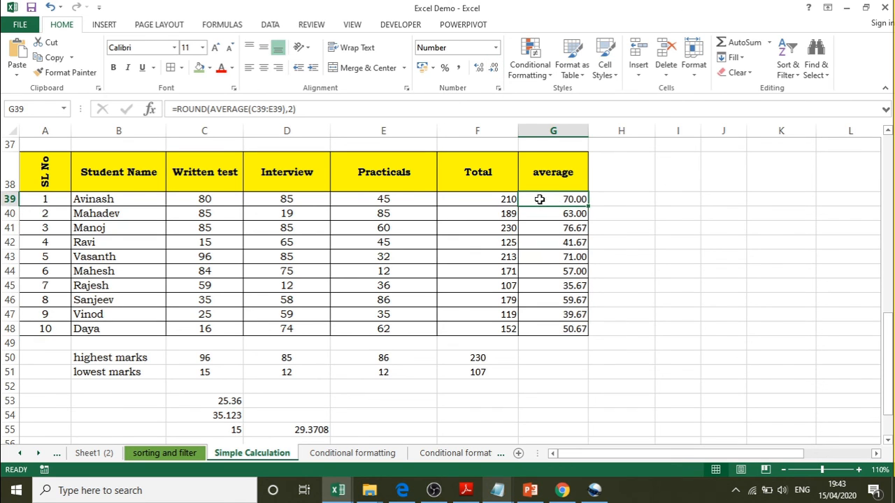
{"action": "double_click", "coordinate": [538, 199]}
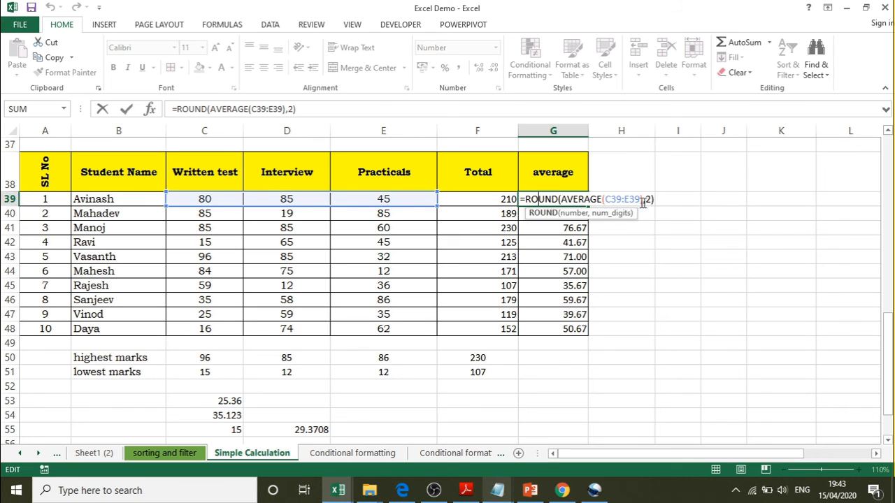
{"action": "key", "text": "Return"}
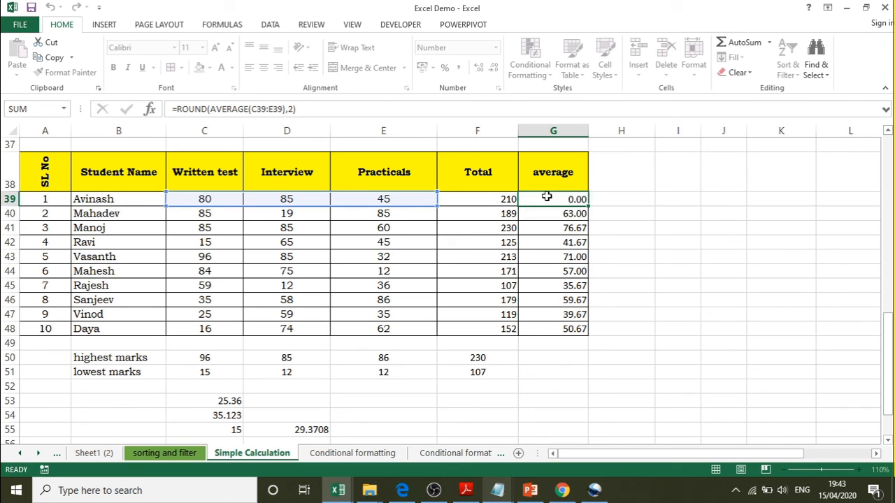
{"action": "left_click", "coordinate": [533, 197]}
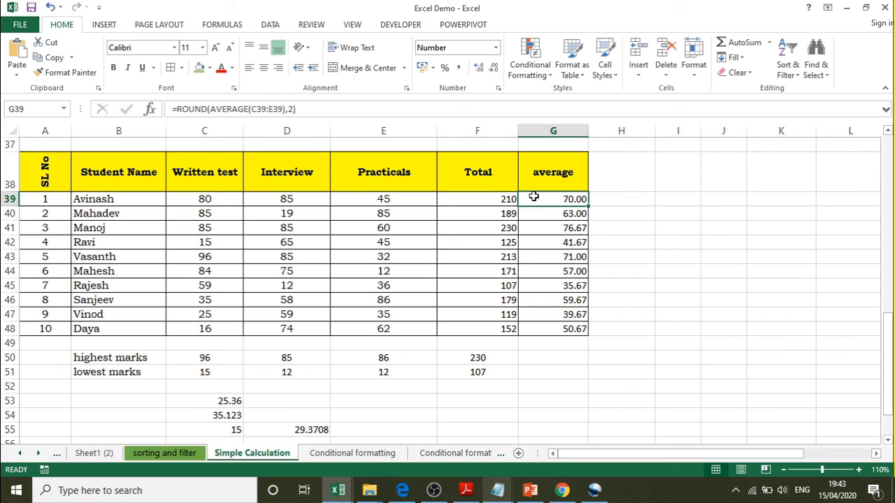
{"action": "double_click", "coordinate": [534, 197]}
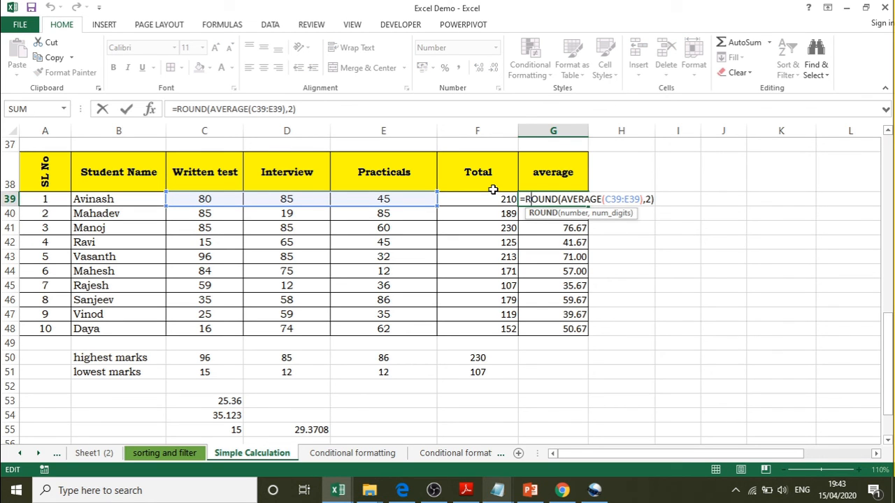
{"action": "key", "text": "Return"}
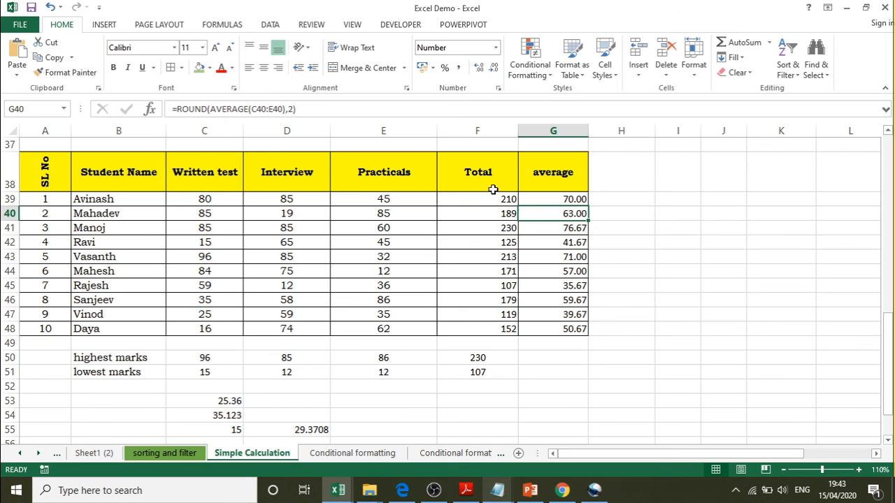